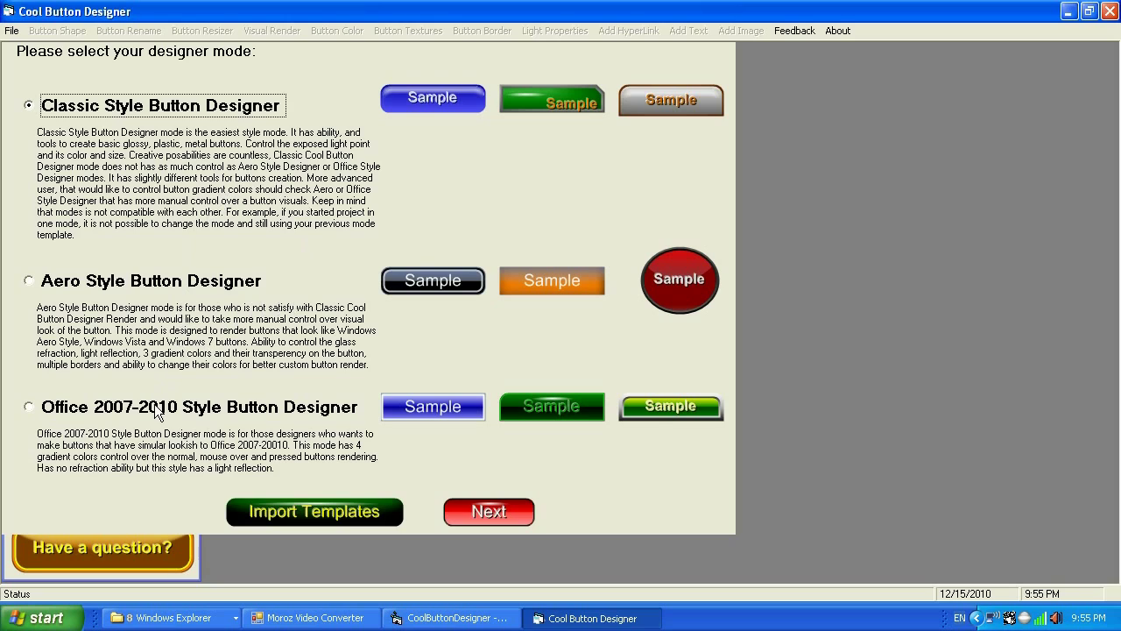
Choose the Aero Style designer mode and move on to its sub-mode choice.
click(62, 281)
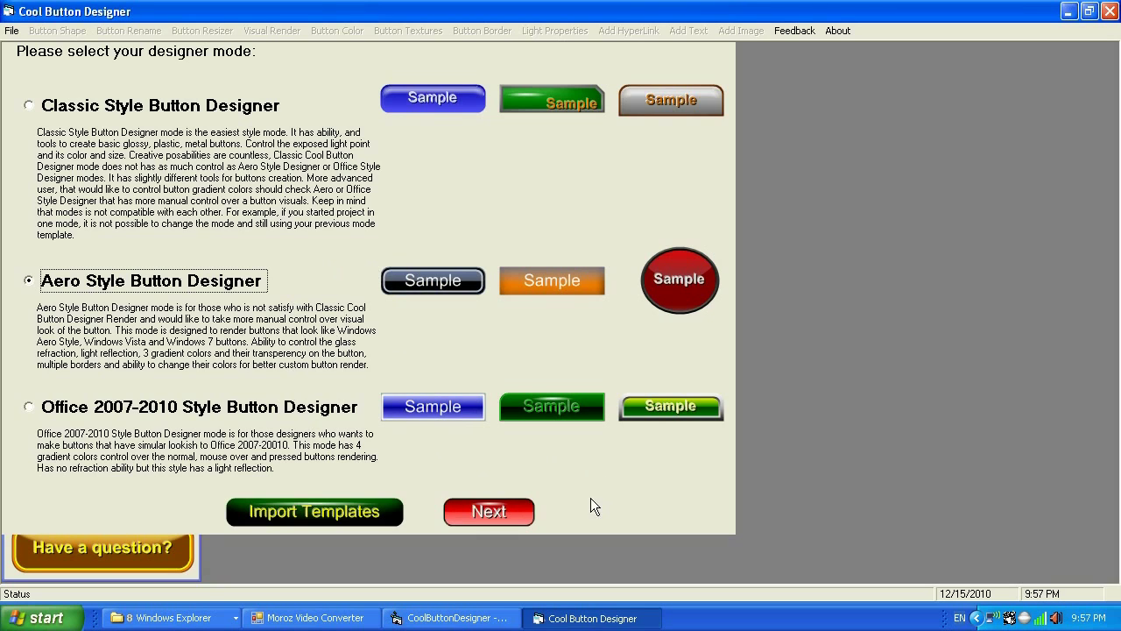
click(489, 512)
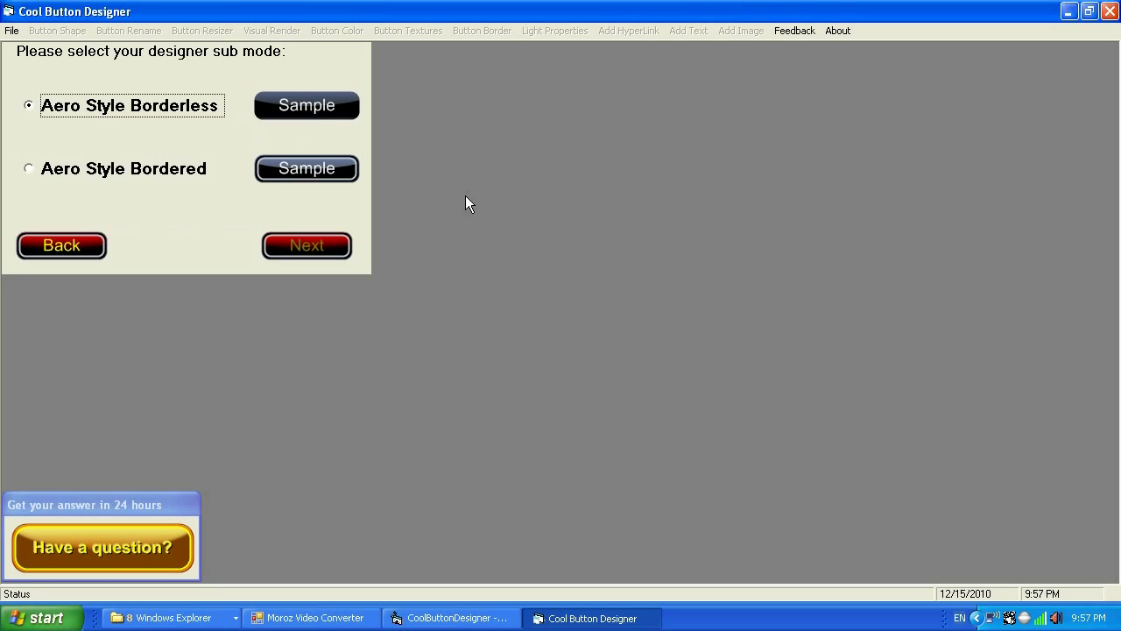
Pick the Aero Style Bordered sub mode and proceed to the New Button form.
click(324, 176)
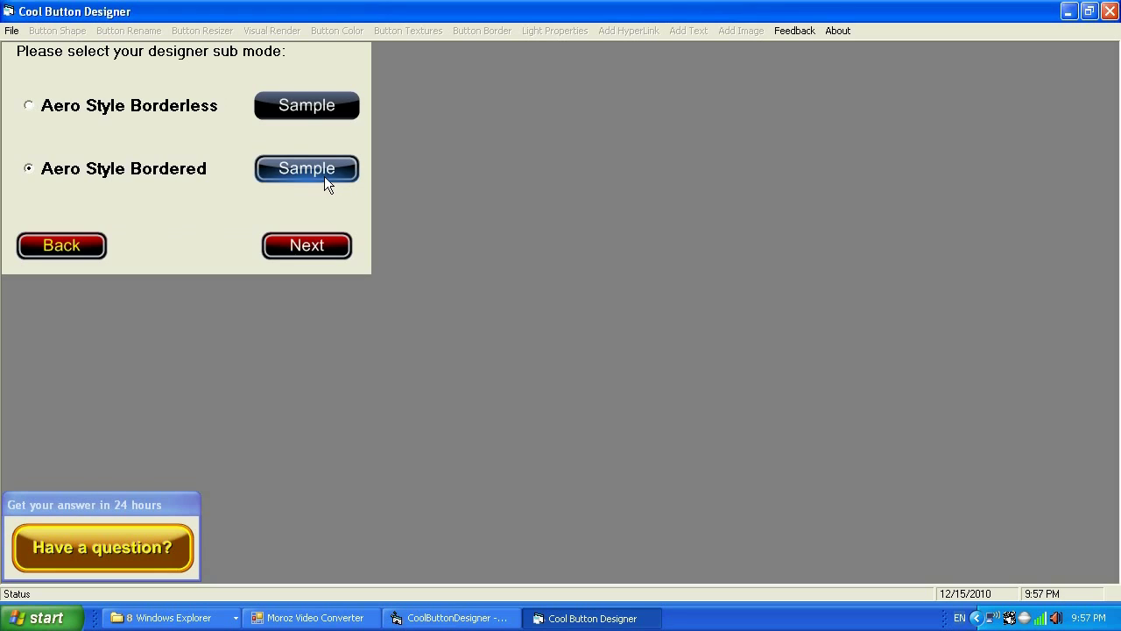
click(331, 251)
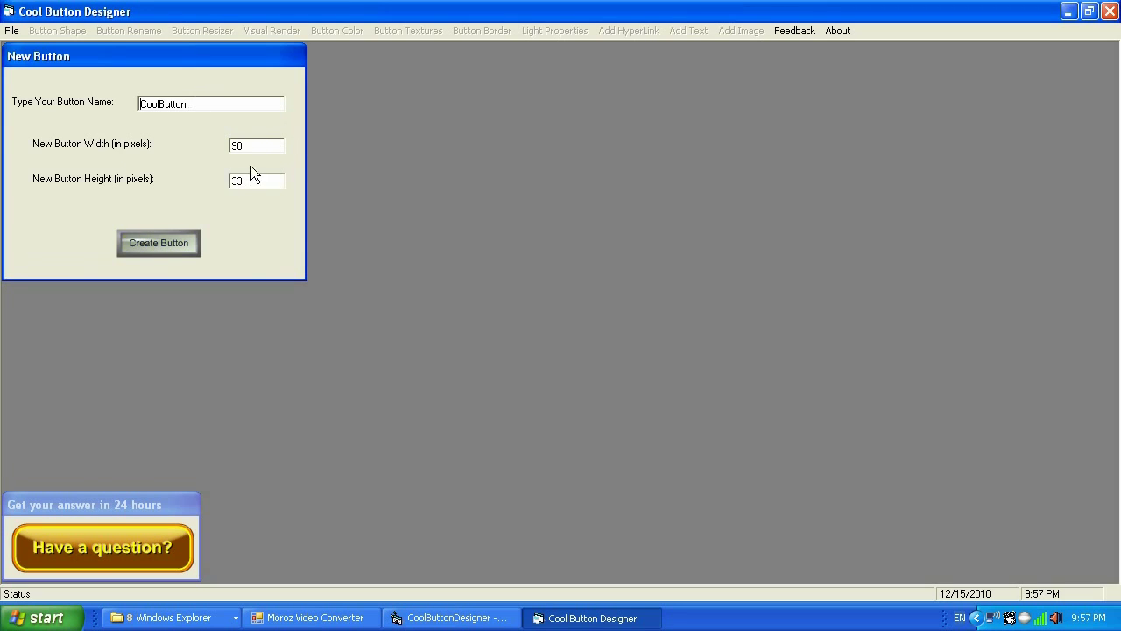
Name the new button Search, with width 140 and height 50 pixels.
double_click(191, 103)
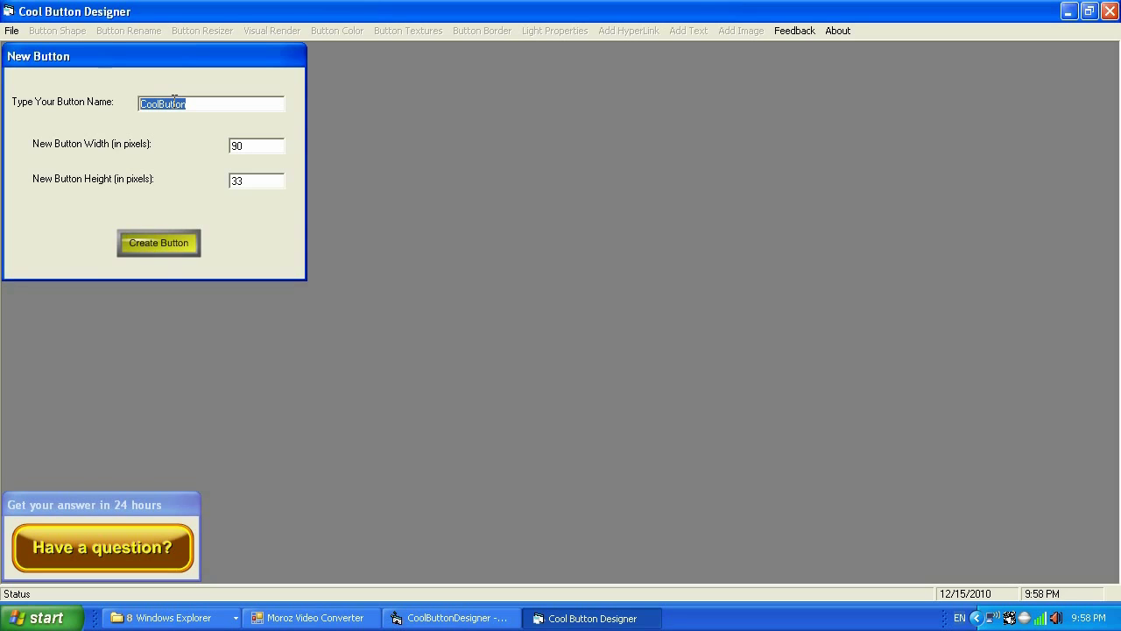
text(Search)
click(262, 145)
drag(246, 146, 227, 146)
text(25)
key(BackSpace)
key(BackSpace)
text(140)
drag(247, 182, 228, 183)
text(3350)
Create the Search button and place its Button Shape settings beside the preview.
click(179, 243)
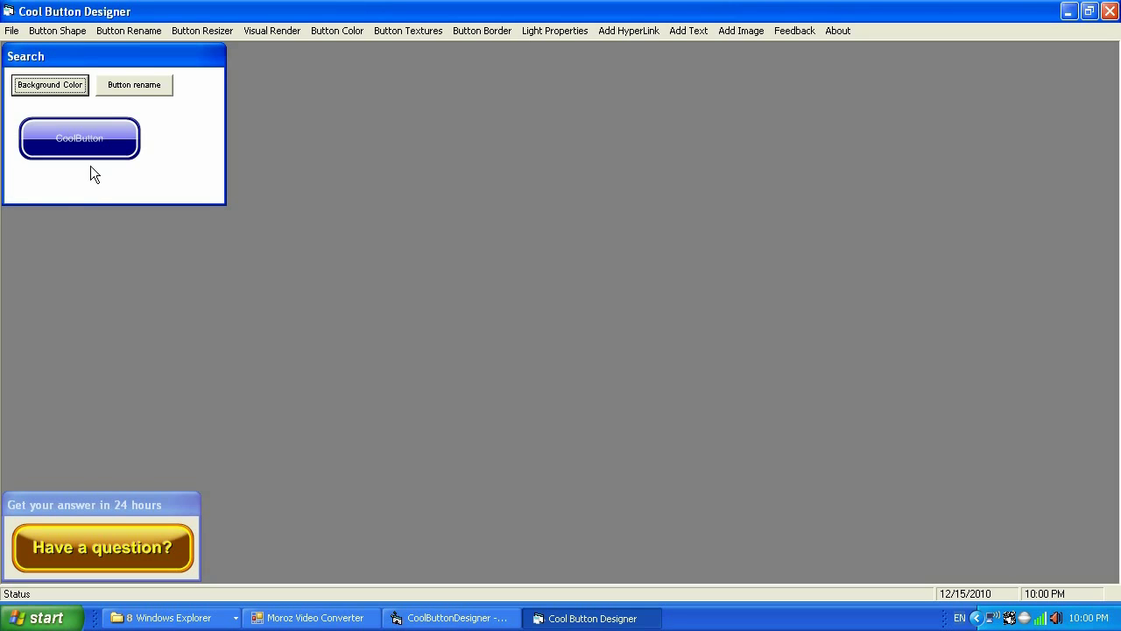
click(60, 31)
drag(297, 56, 658, 98)
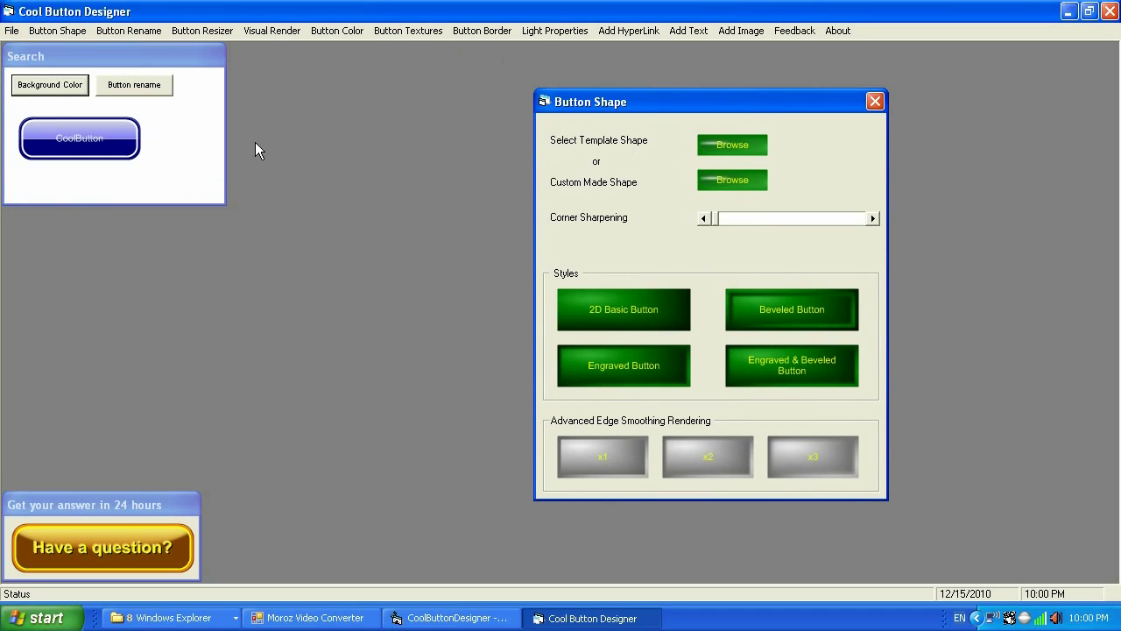
Apply the rounded blue template shape to the button, then close the templates window.
click(717, 146)
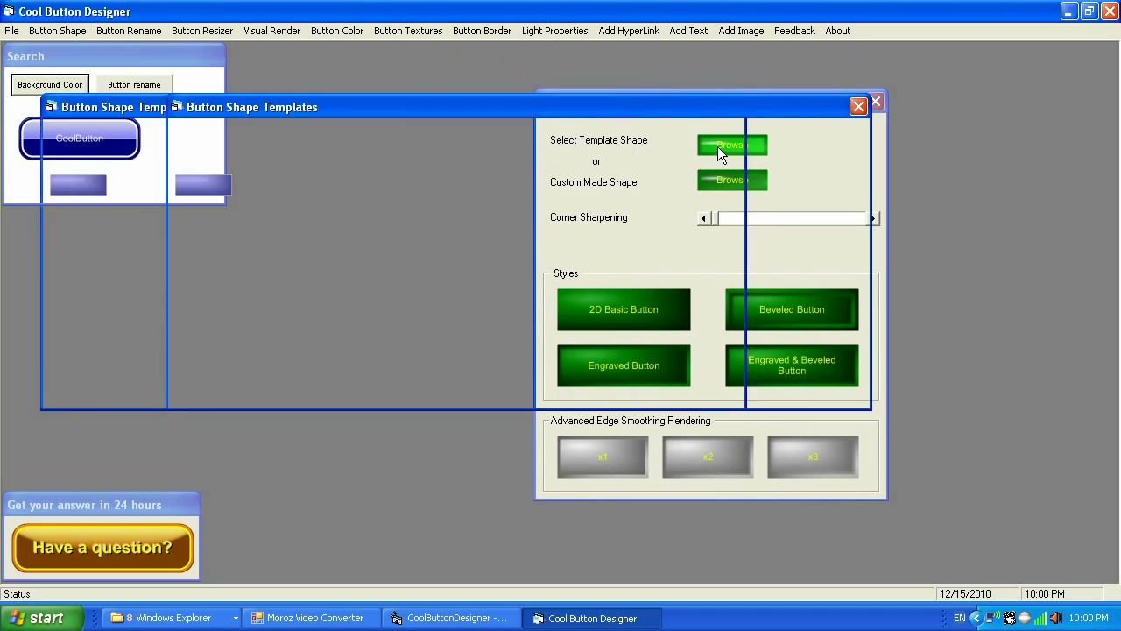
drag(638, 110, 814, 149)
click(390, 228)
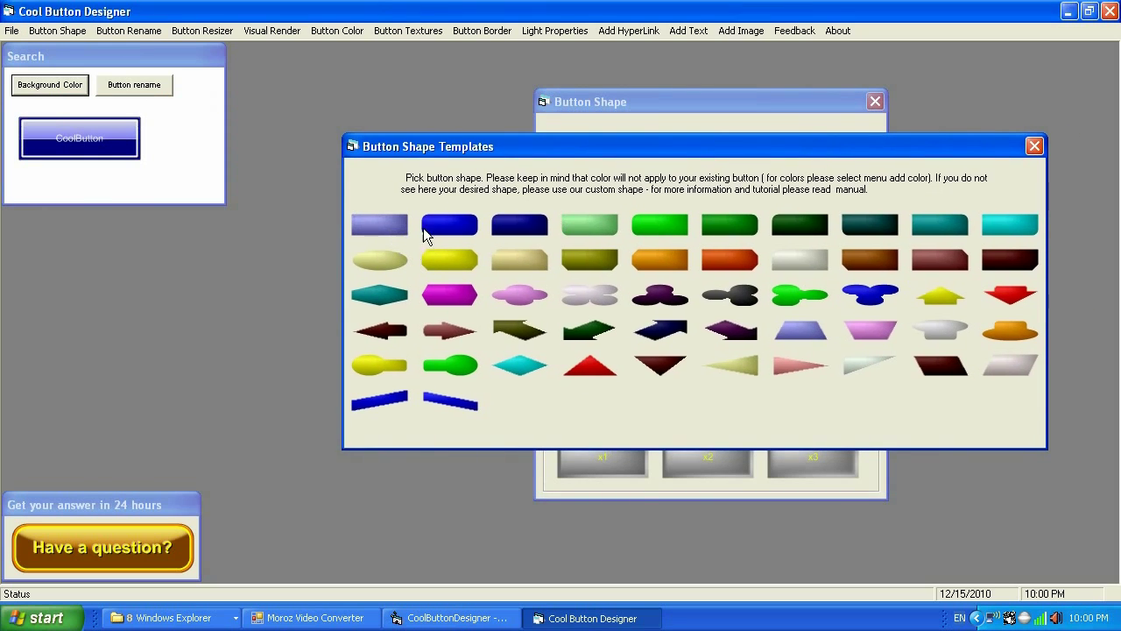
click(446, 227)
drag(527, 148, 548, 158)
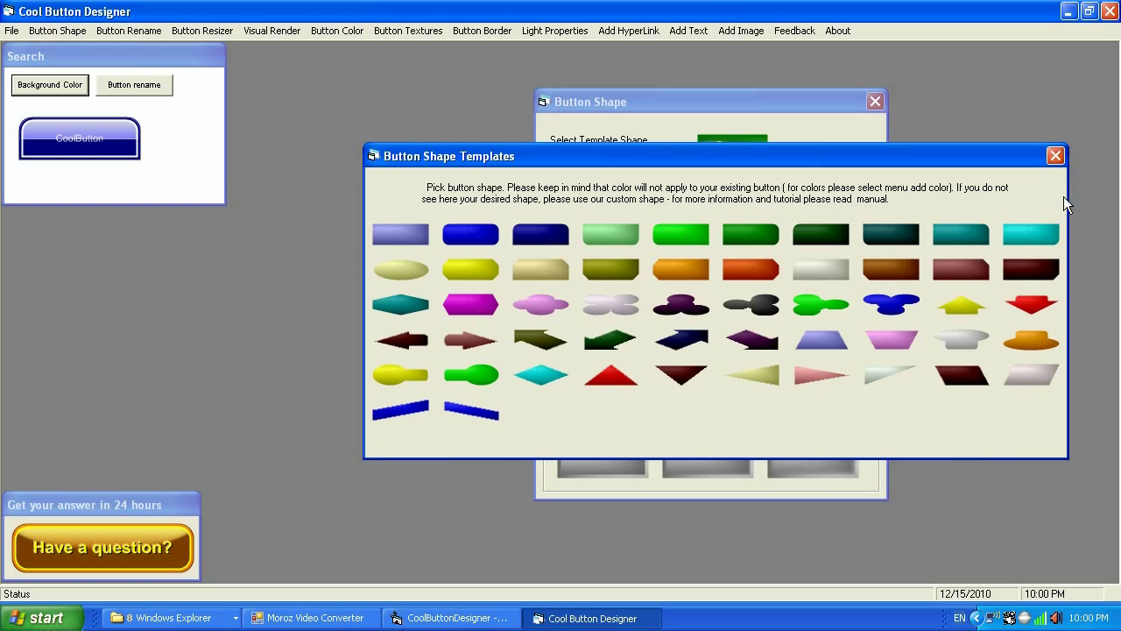
click(1055, 156)
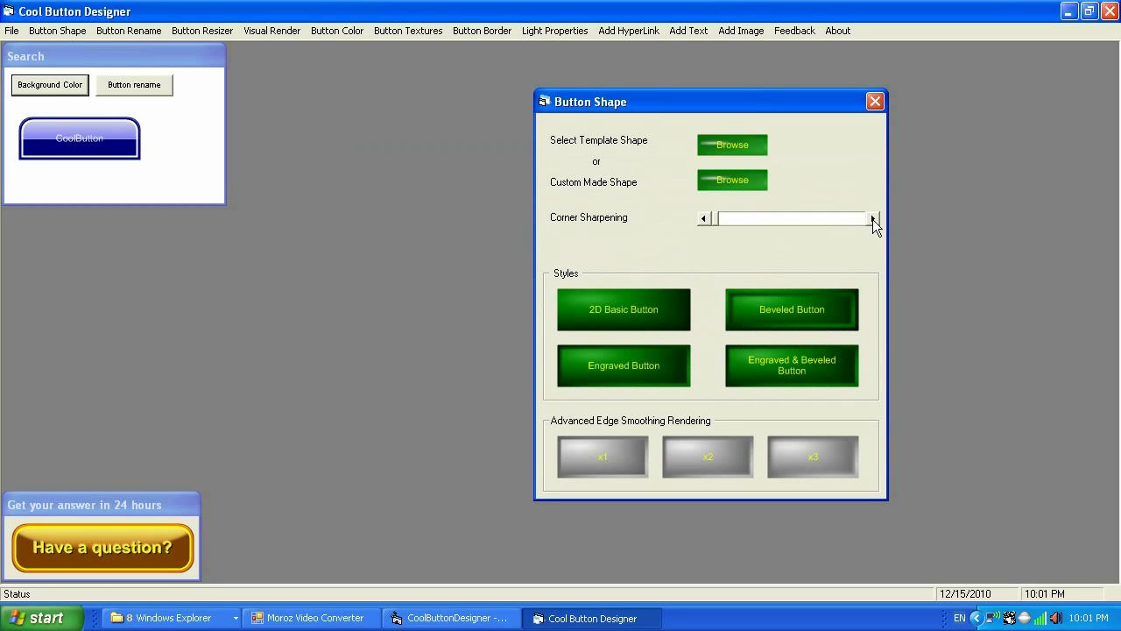
Raise corner sharpening and settle on x1 edge smoothing after trying x2 and x3.
drag(874, 219, 873, 219)
click(708, 460)
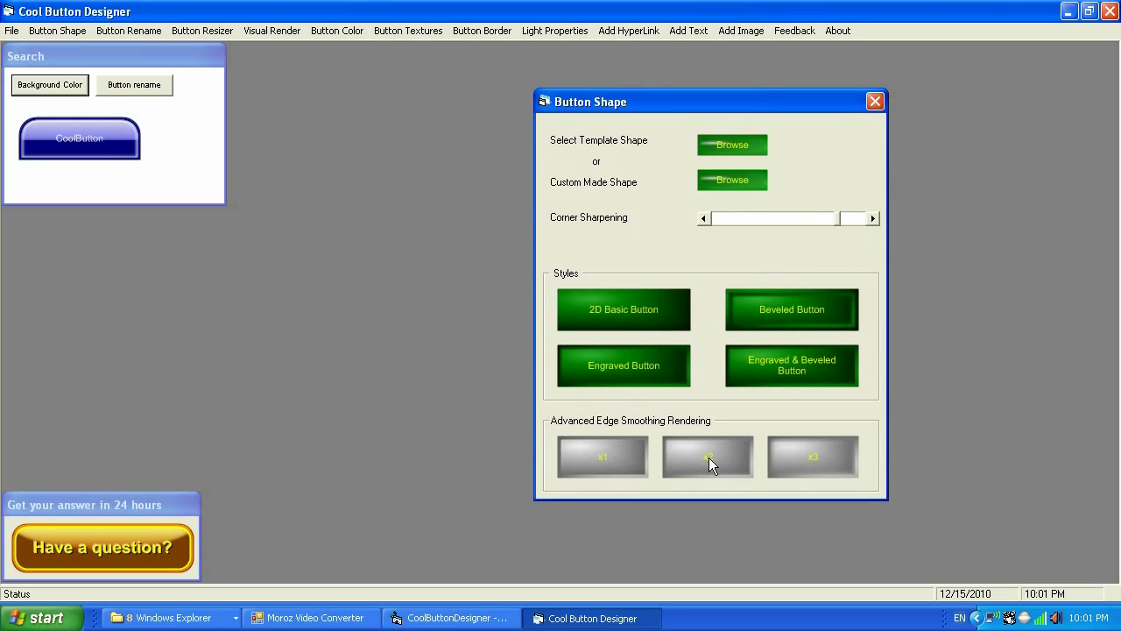
click(812, 458)
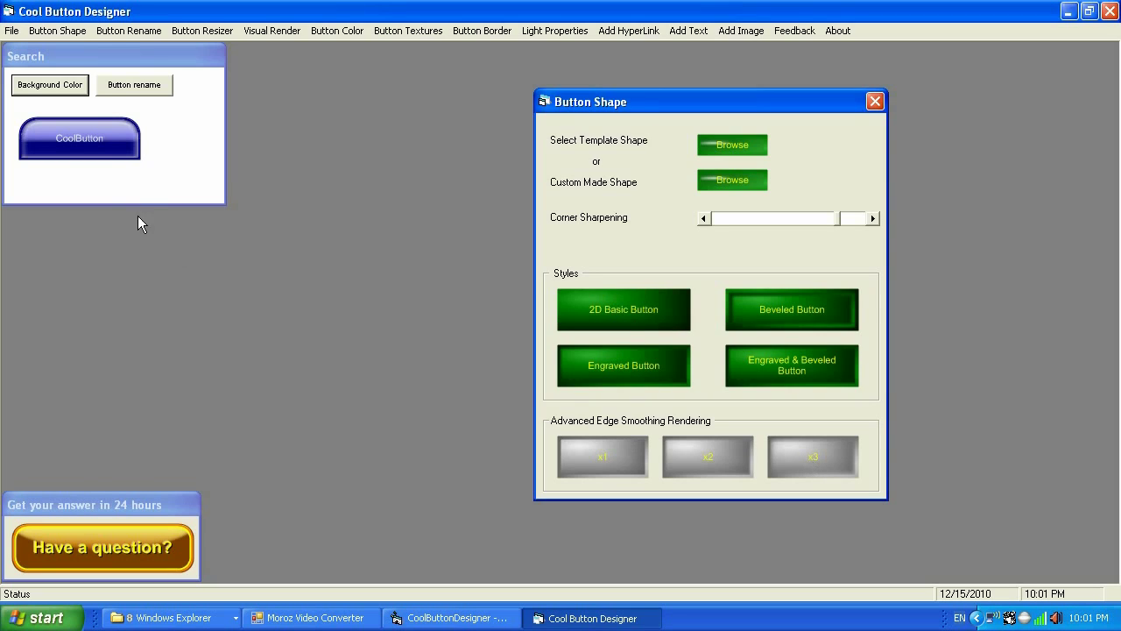
click(587, 464)
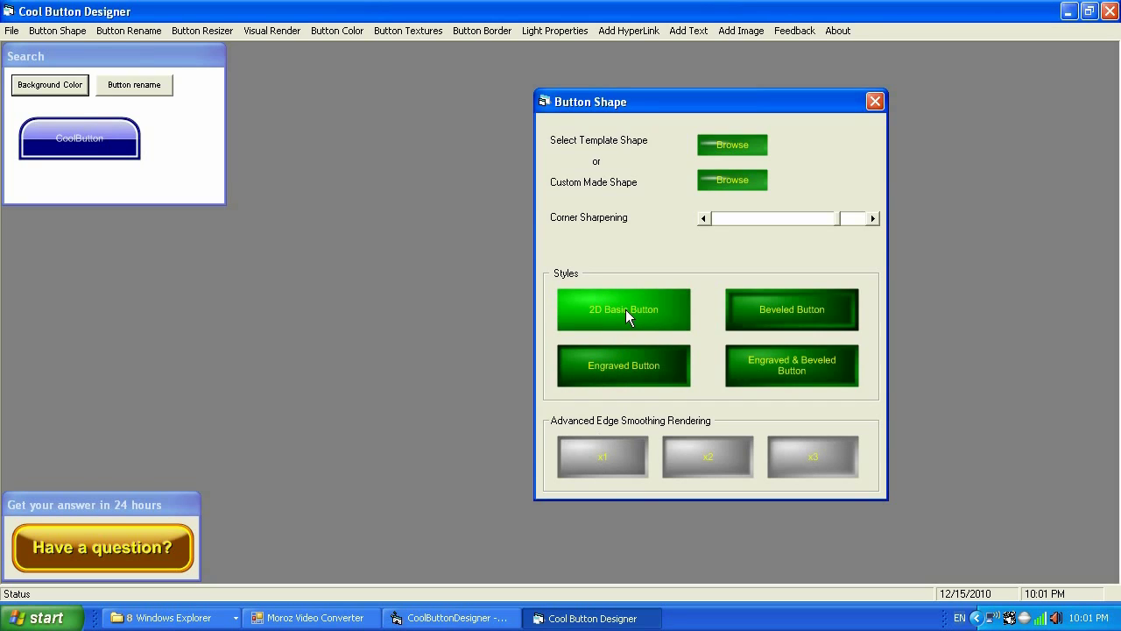
Try the beveled, engraved and engraved-beveled styles, finishing on 2D Basic Button.
click(806, 312)
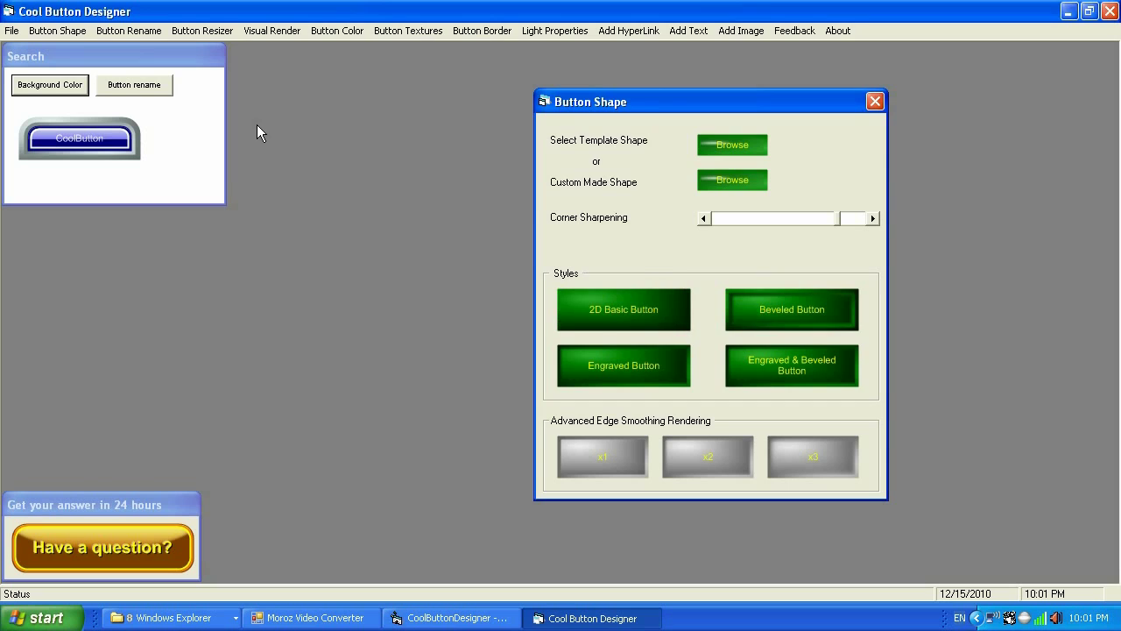
click(588, 367)
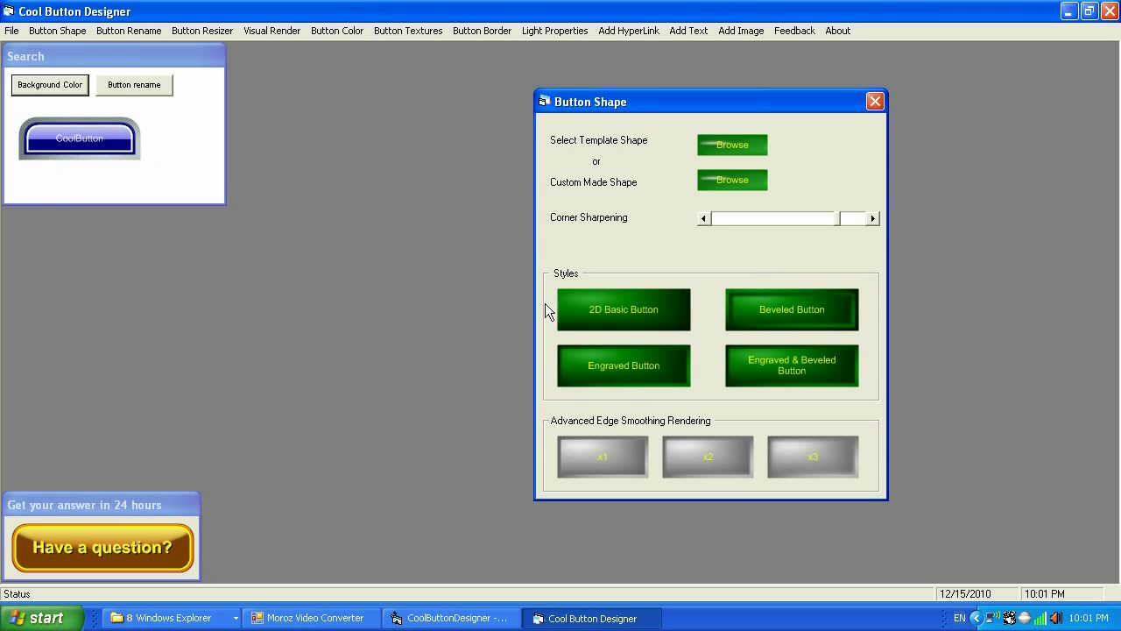
click(778, 363)
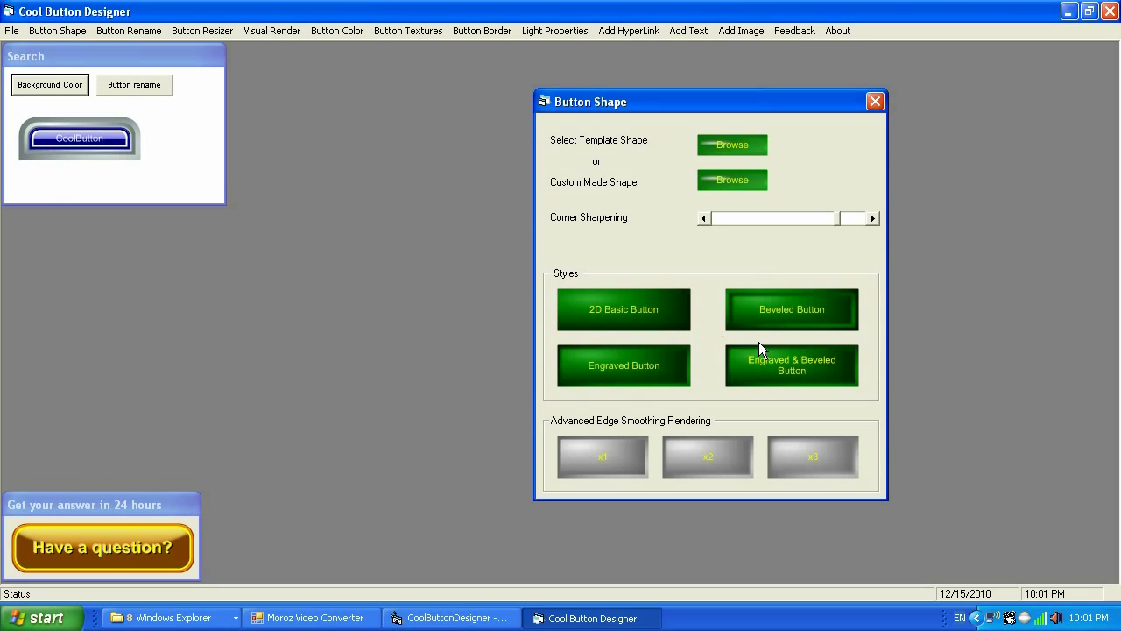
click(628, 311)
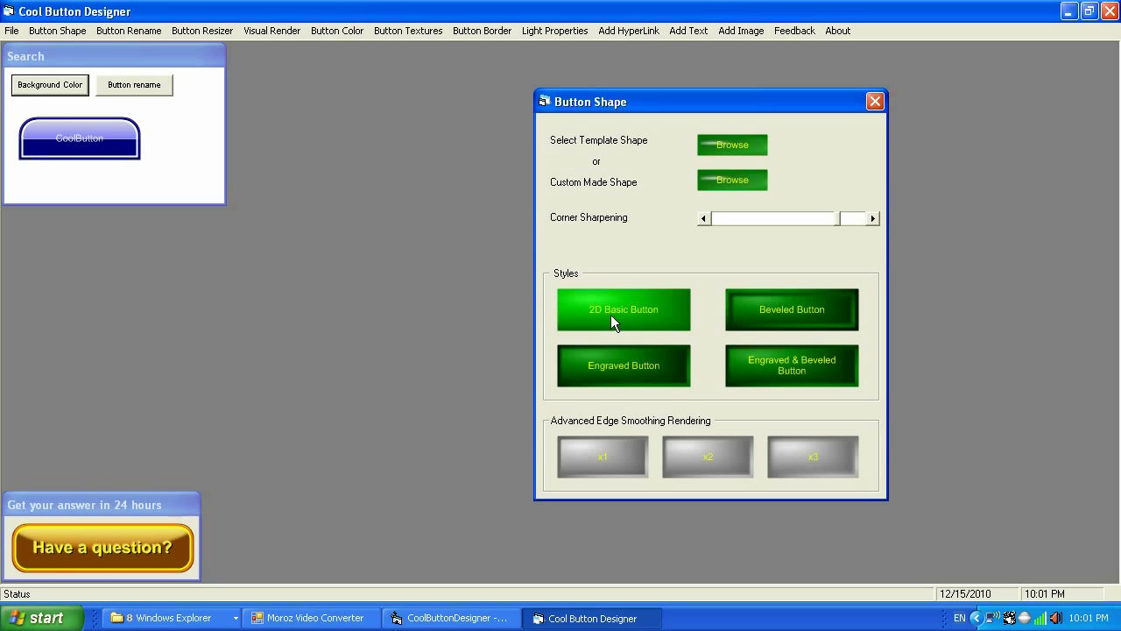
Close the shape settings and bring up Button Rename with the name Search selected.
click(875, 102)
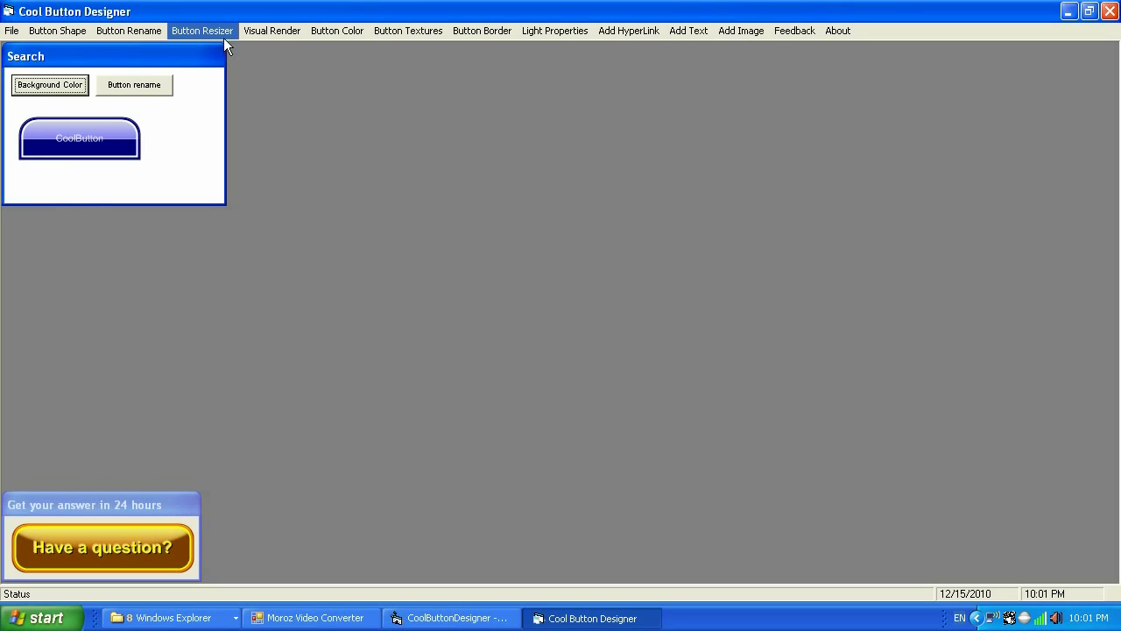
click(136, 33)
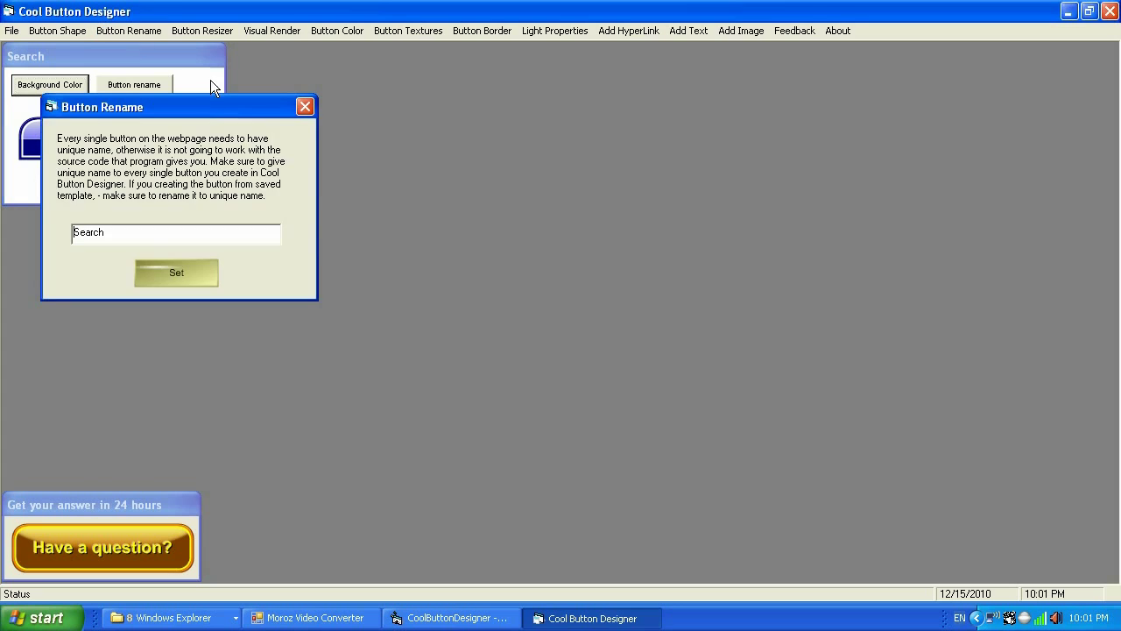
drag(212, 108, 596, 137)
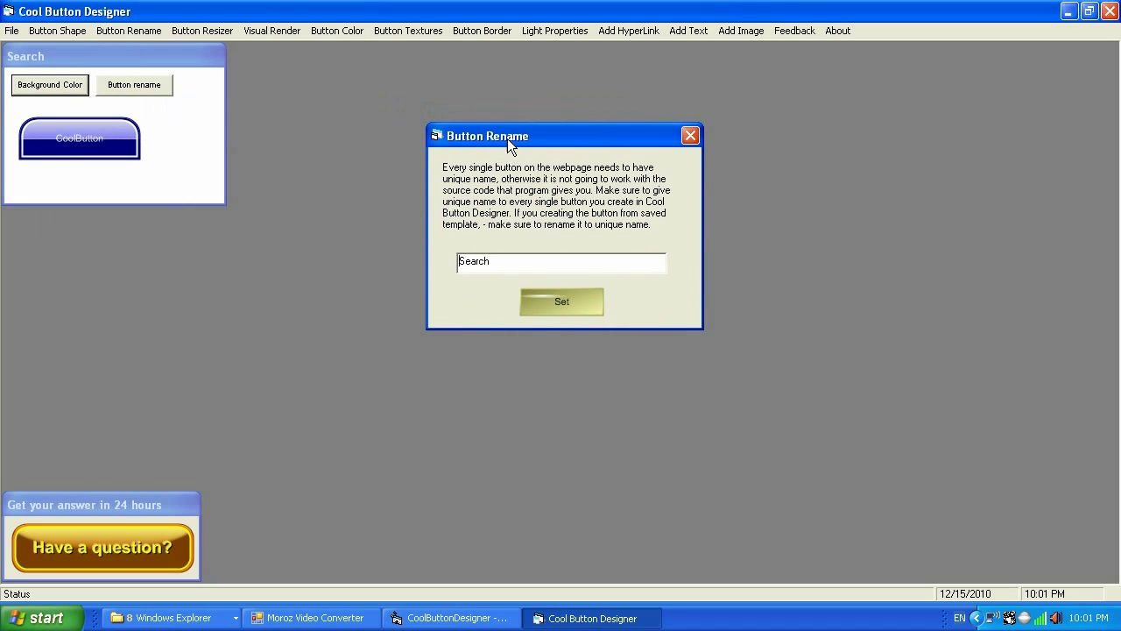
drag(516, 134, 348, 81)
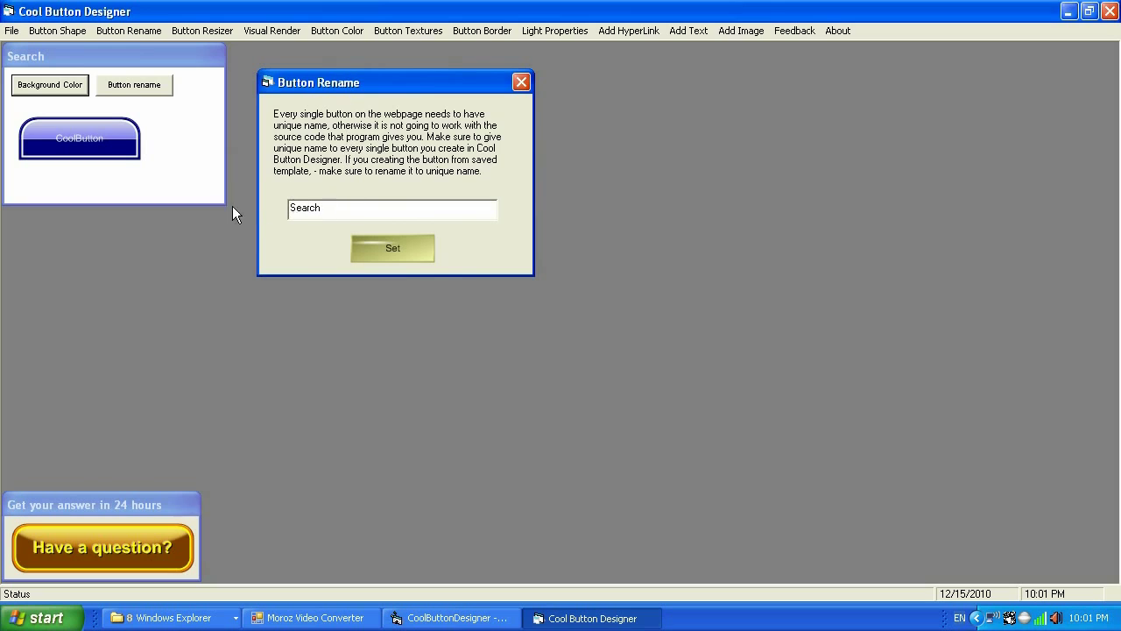
drag(350, 208, 265, 208)
click(407, 247)
click(521, 83)
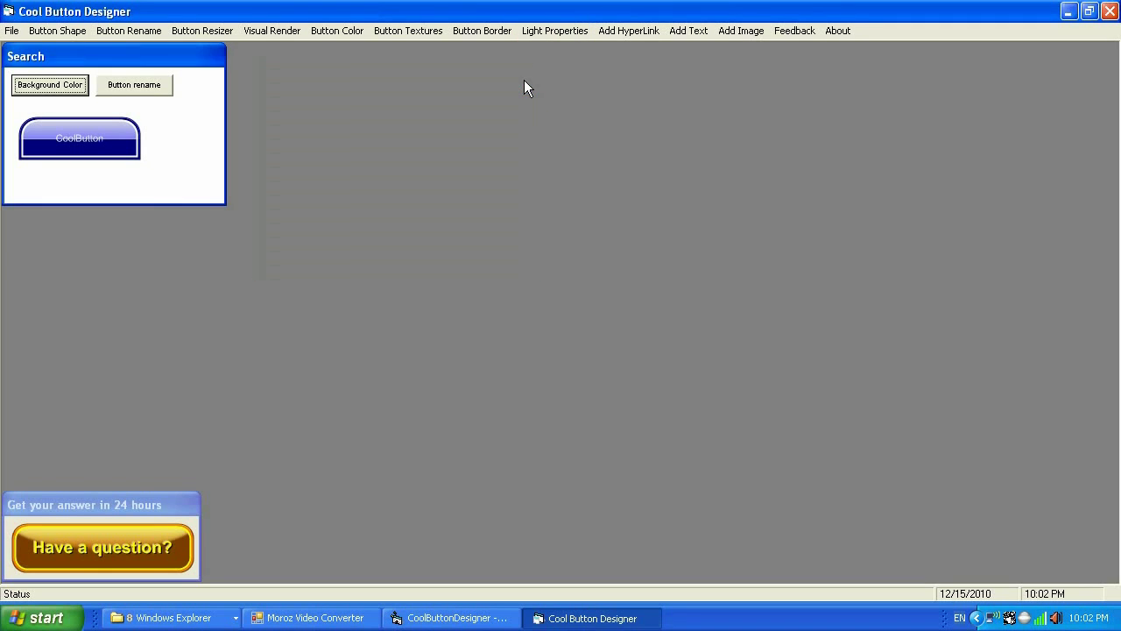
click(203, 31)
drag(414, 149, 655, 146)
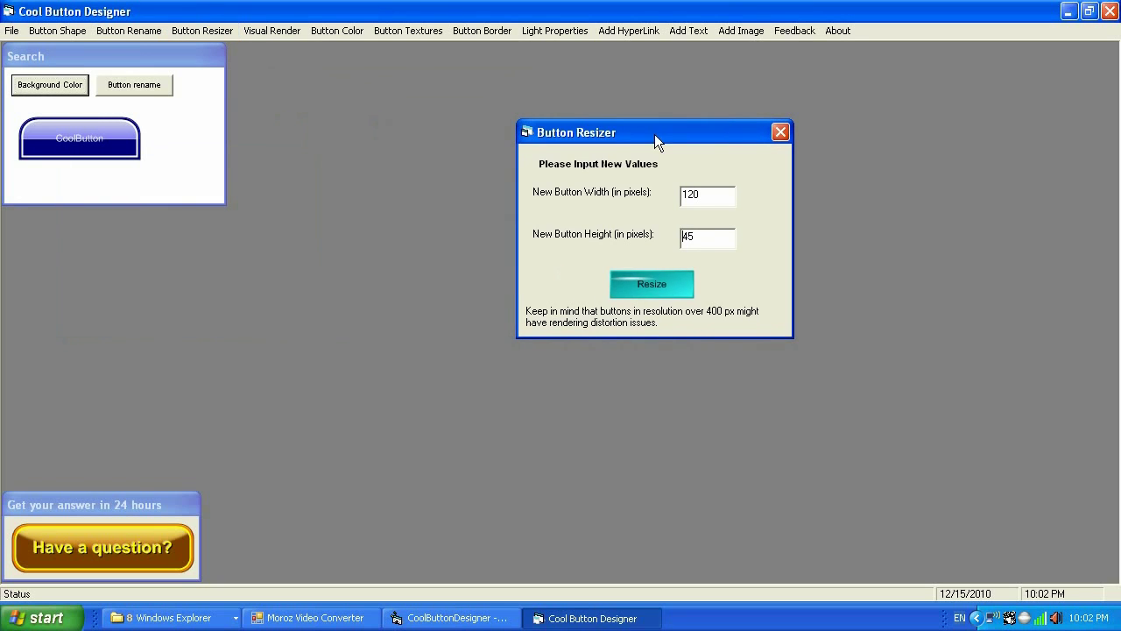
click(647, 283)
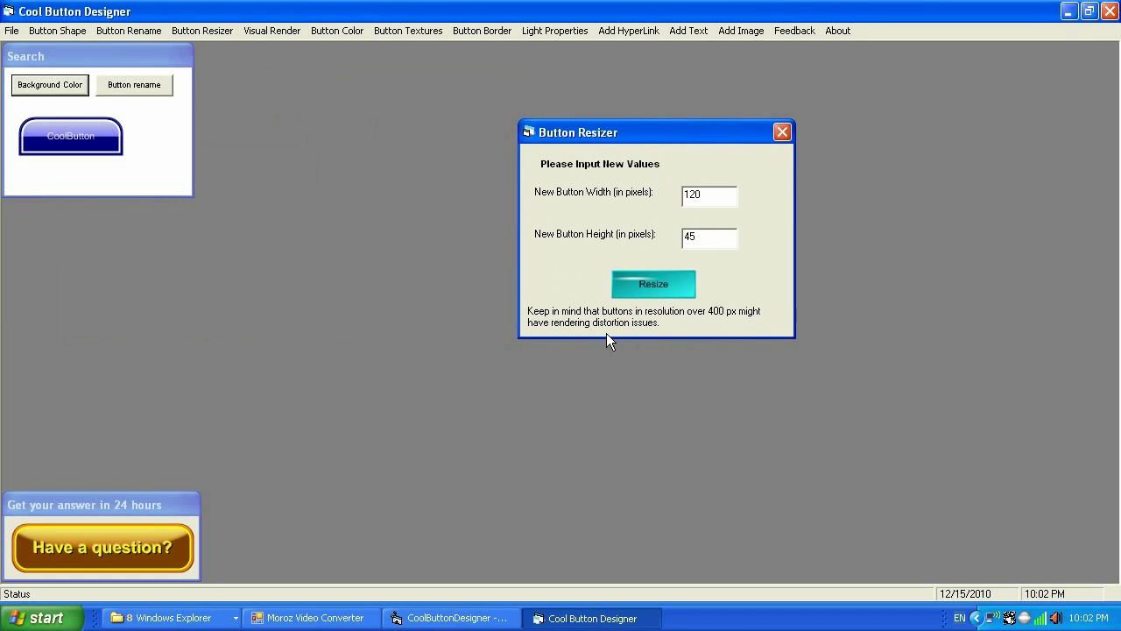
click(781, 133)
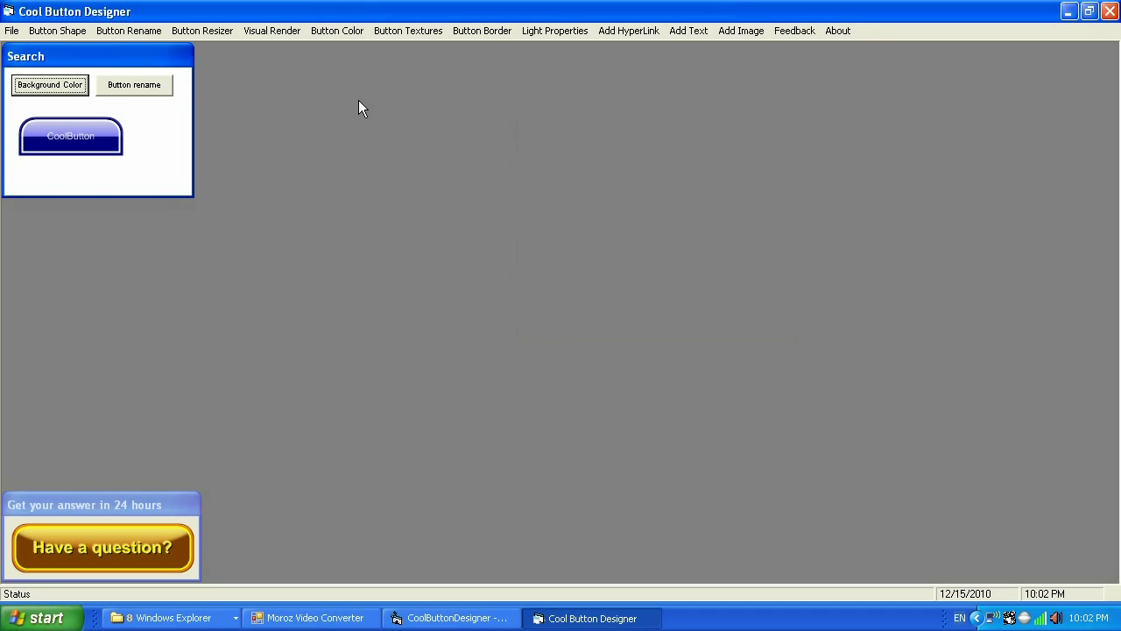
Give the CoolButton the curved glossy reflection shape in Visual Render.
click(275, 31)
drag(506, 149, 735, 98)
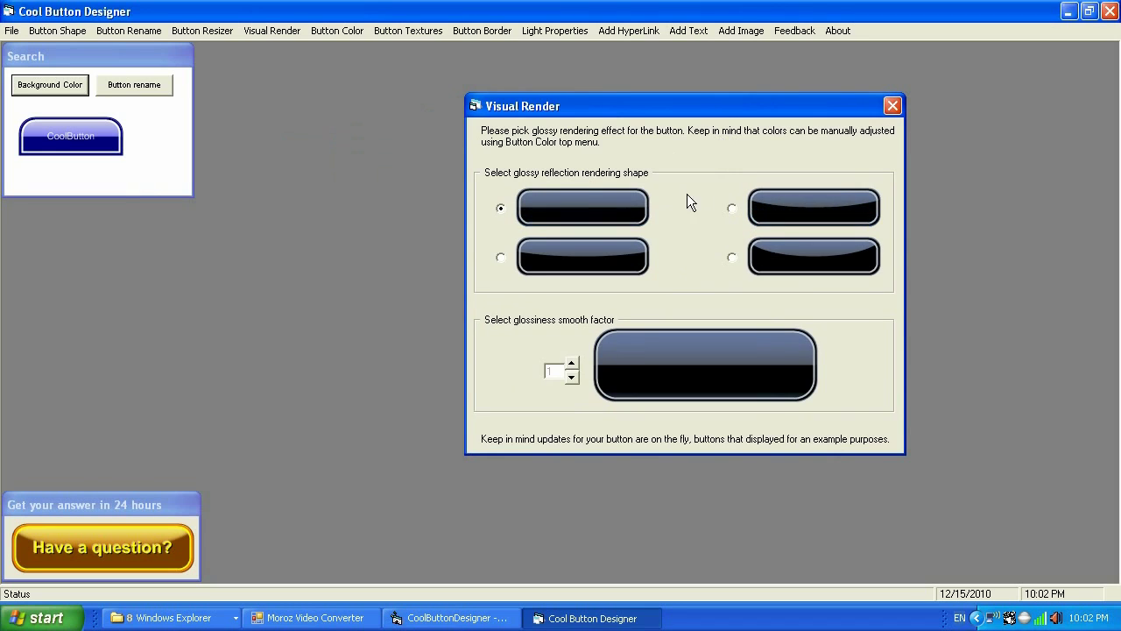
click(813, 207)
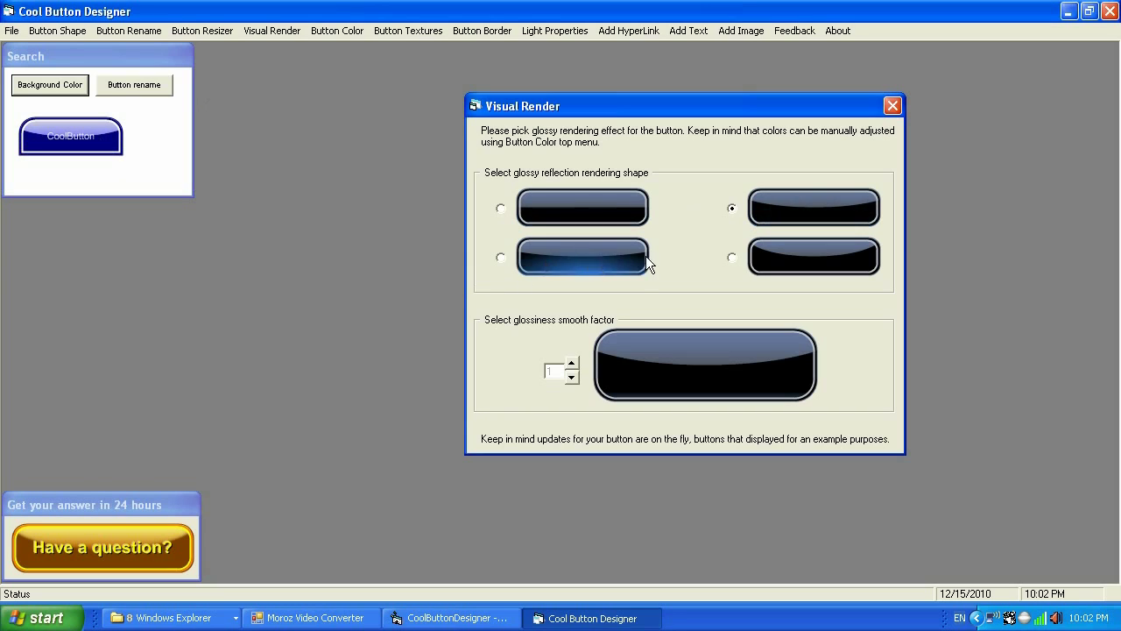
click(802, 263)
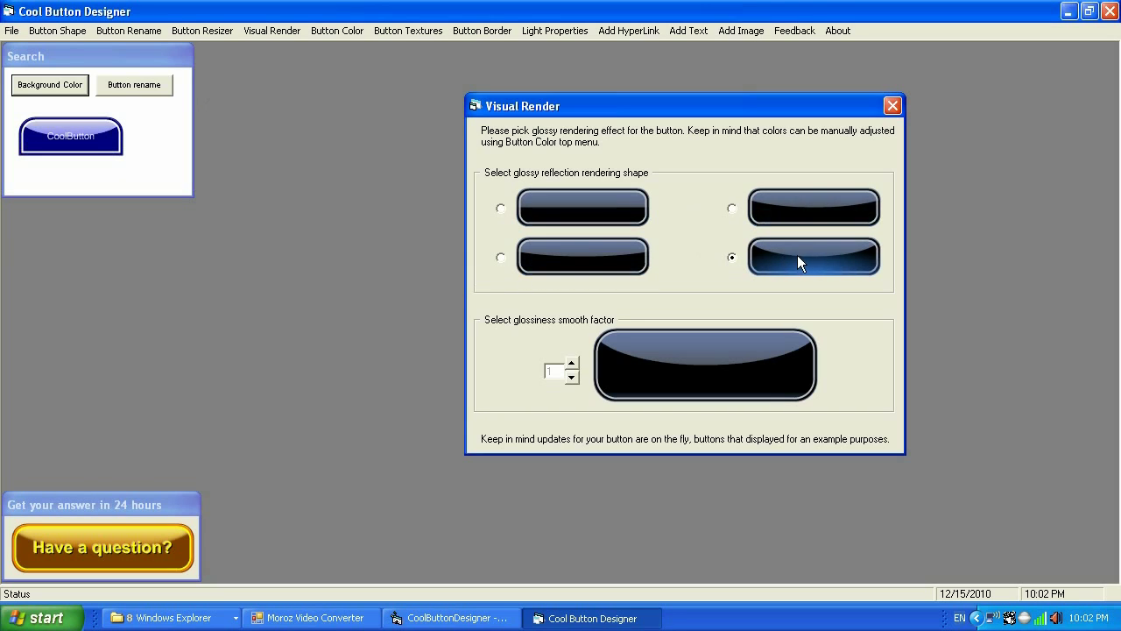
Step the glossiness smooth factor up to 5, back down to 0, and close Visual Render.
click(570, 377)
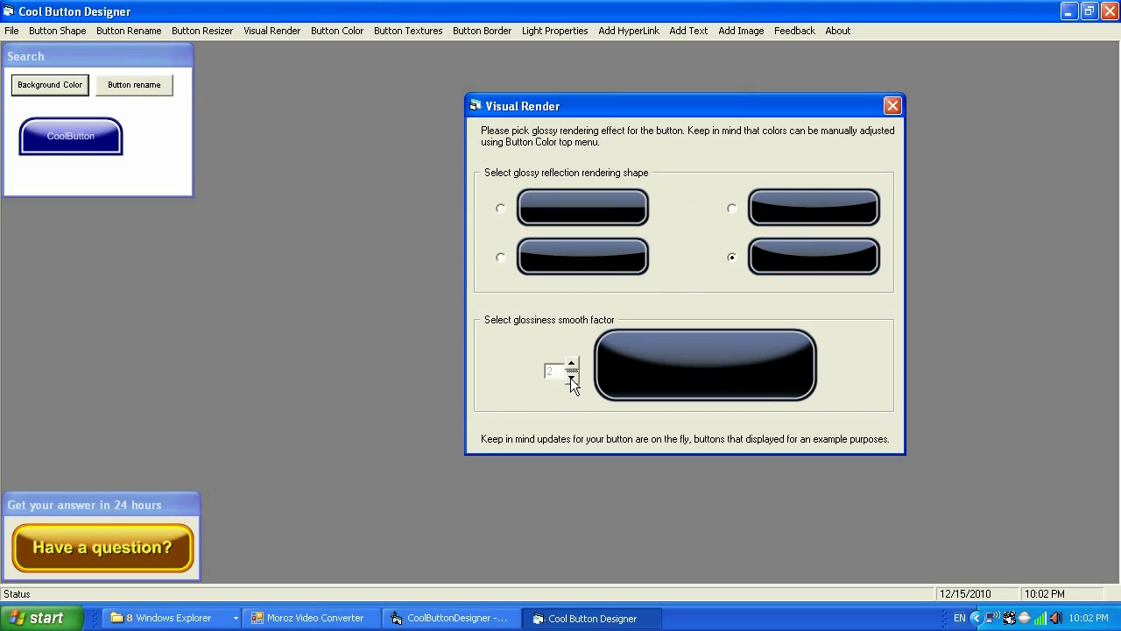
click(570, 377)
click(570, 378)
click(571, 378)
click(571, 379)
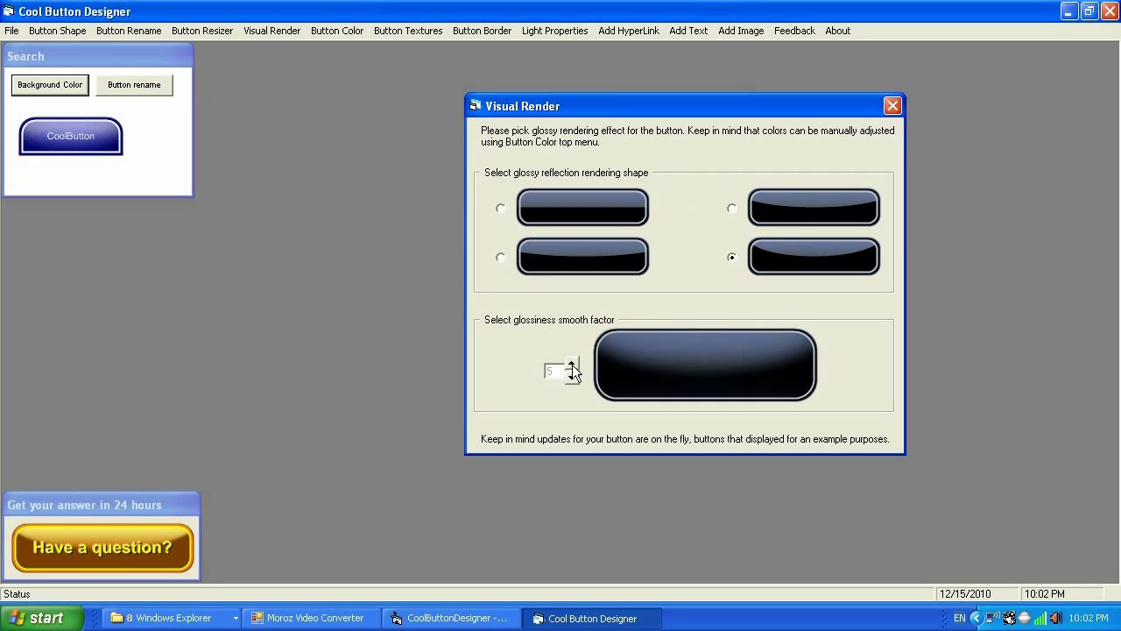
click(571, 378)
click(570, 378)
click(570, 379)
click(570, 378)
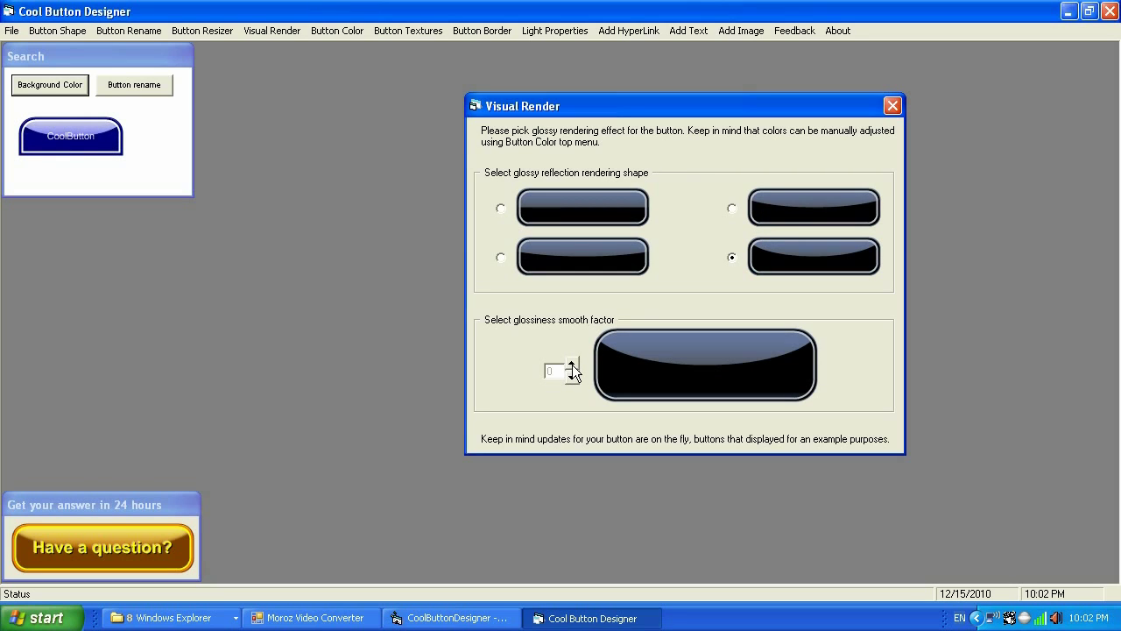
click(893, 106)
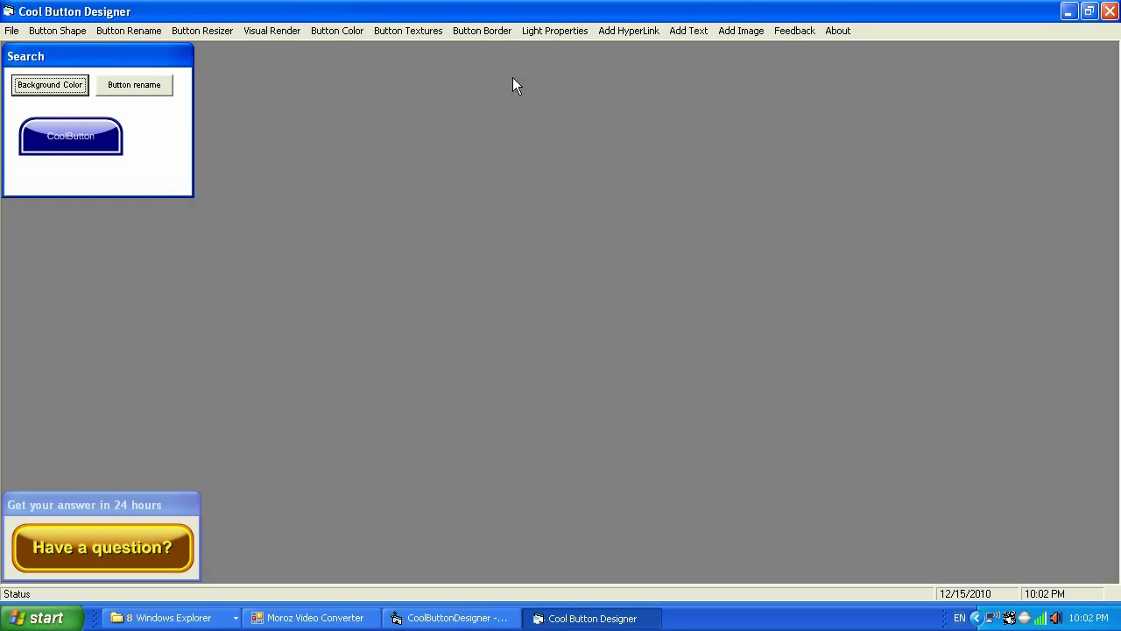
Give the CoolButton the Beveled Button style, with Button Textures kept open aside.
click(416, 29)
drag(644, 199, 655, 41)
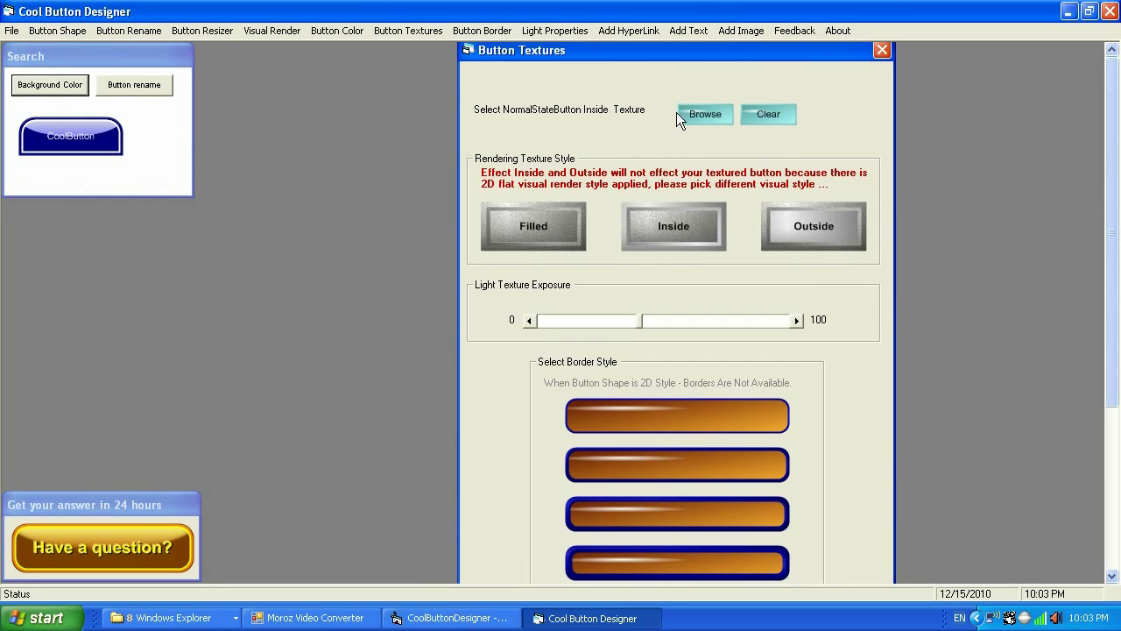
drag(713, 52, 674, 61)
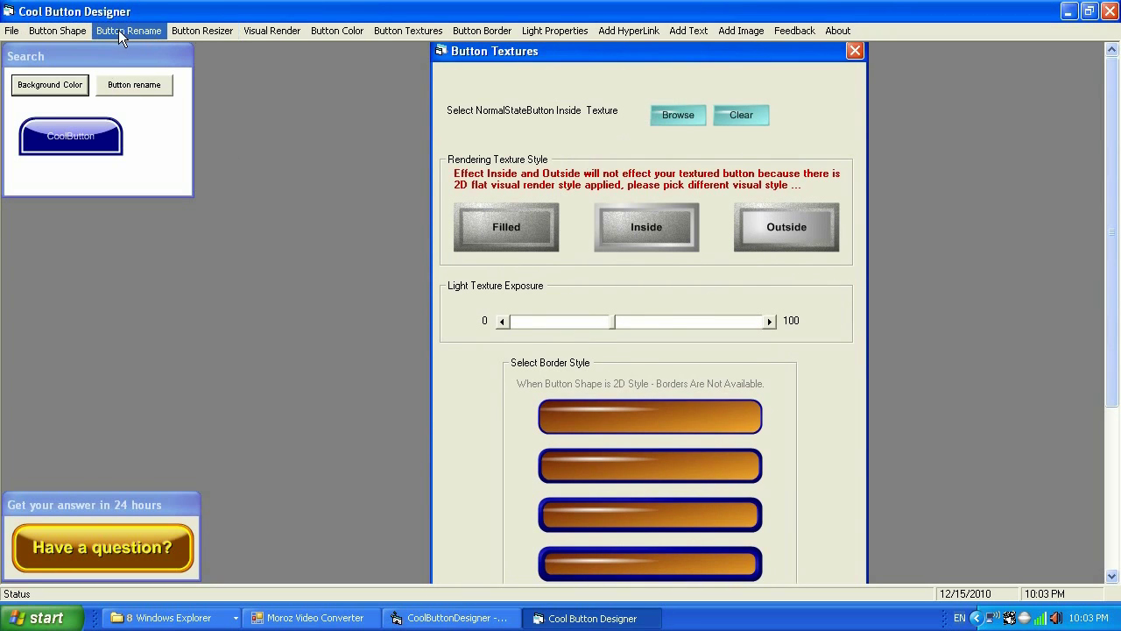
click(66, 32)
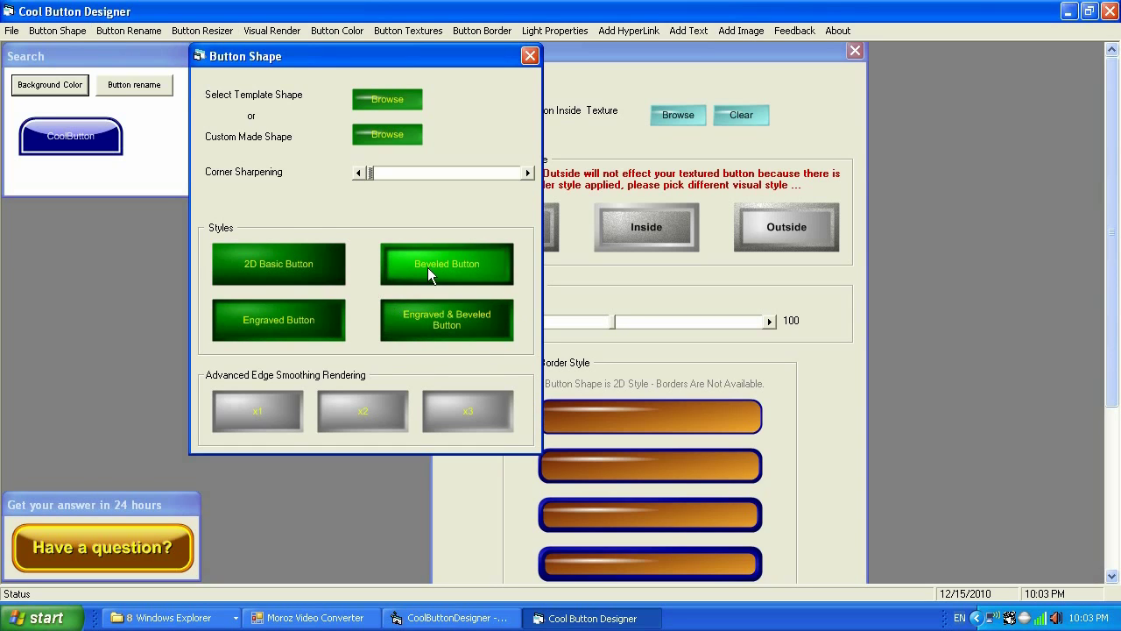
click(457, 268)
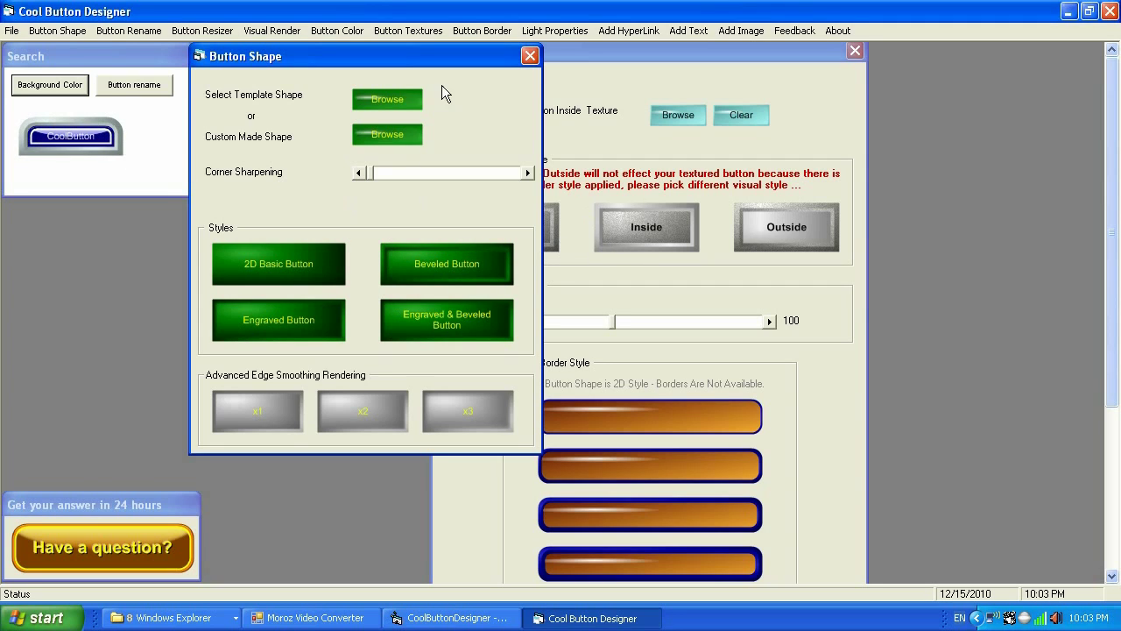
Load metal.jpg as the button texture and lower its light texture exposure.
click(673, 120)
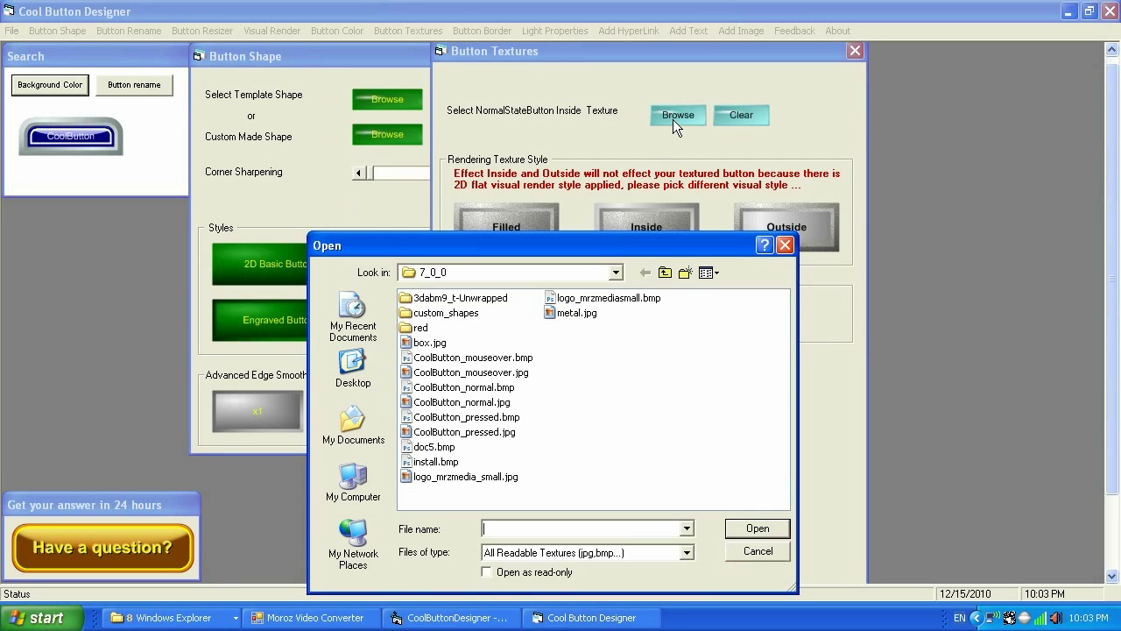
click(580, 314)
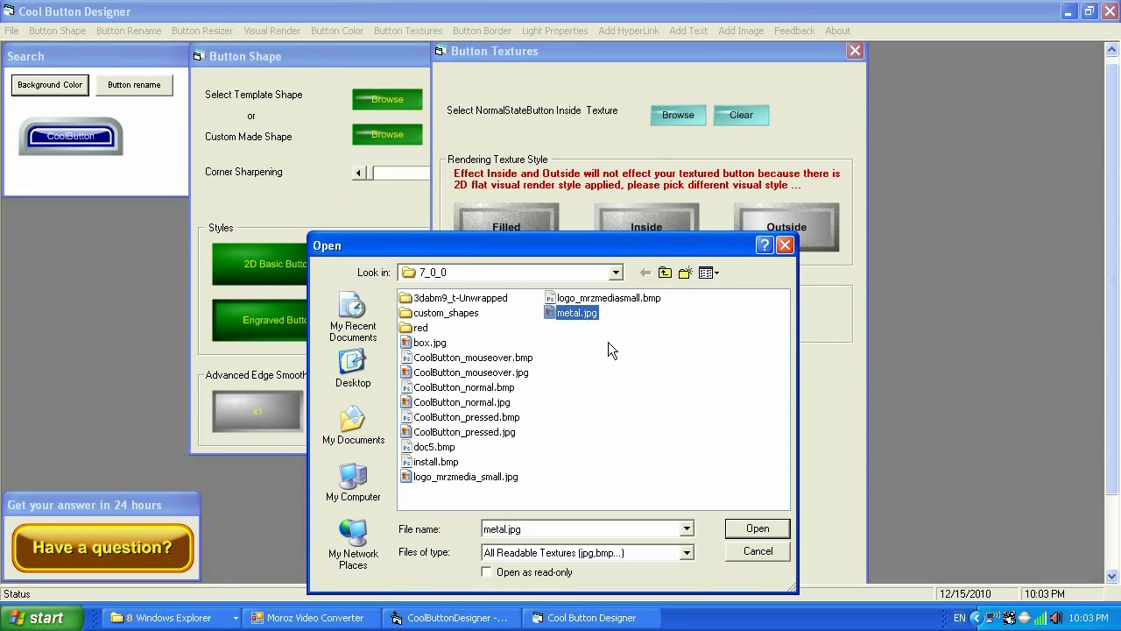
click(752, 526)
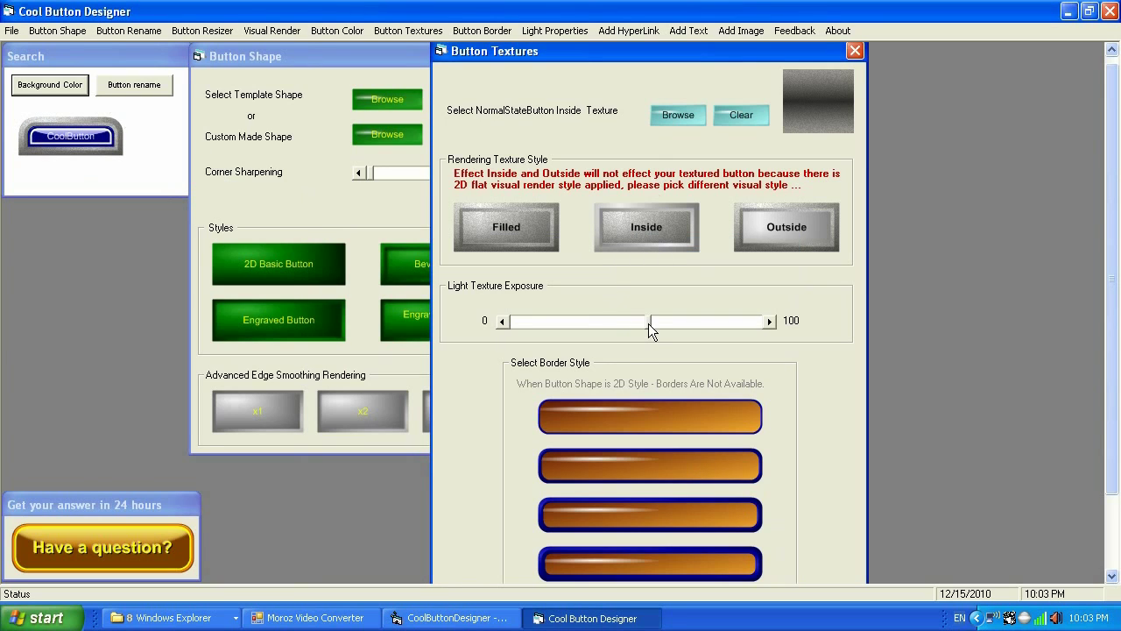
click(649, 328)
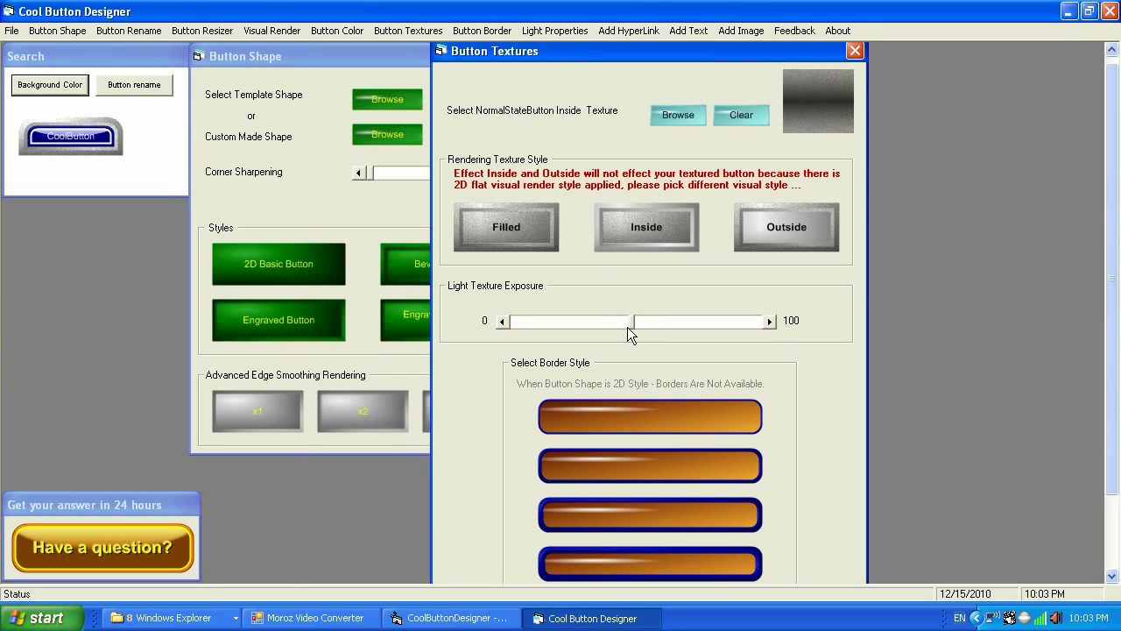
drag(627, 326, 576, 327)
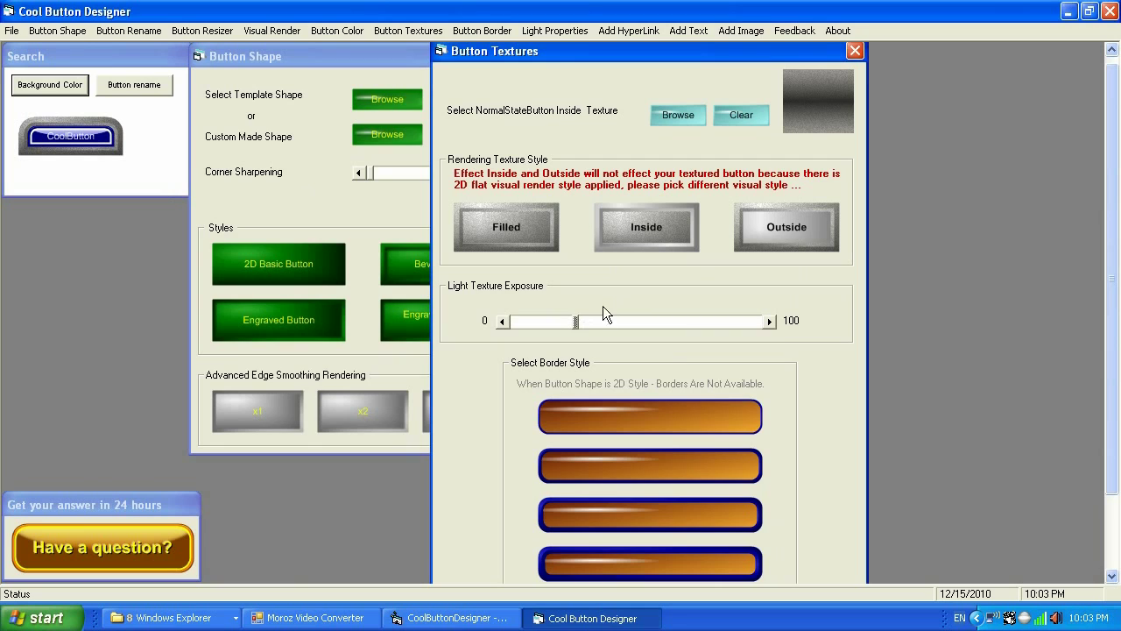
Clear the texture, close Button Textures and return the button to 2D Basic style.
click(736, 116)
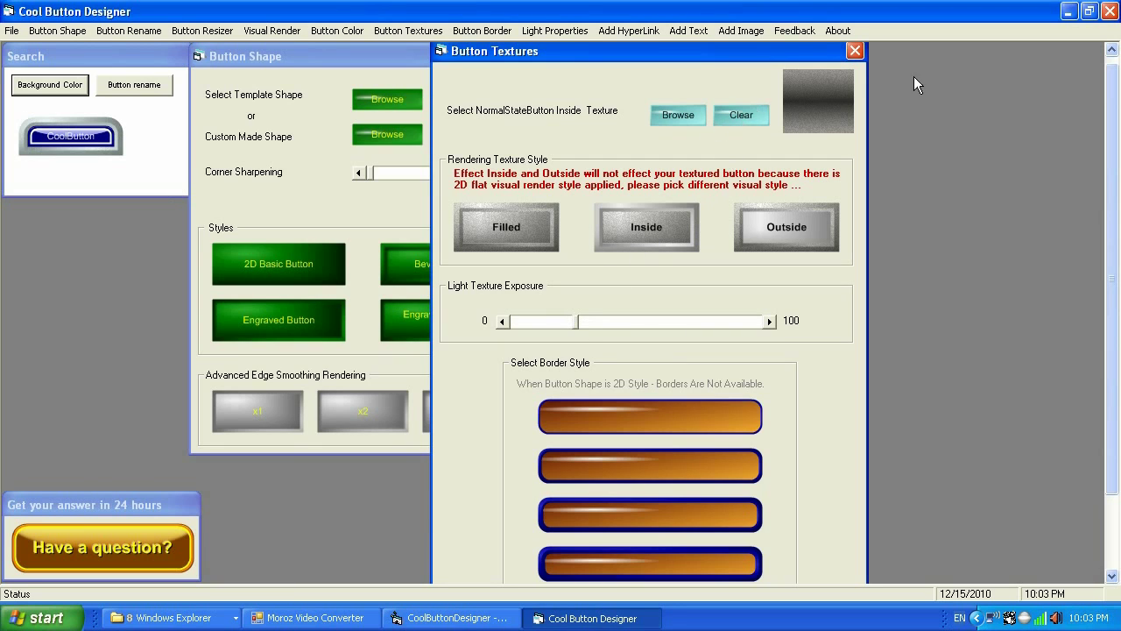
click(855, 50)
click(311, 271)
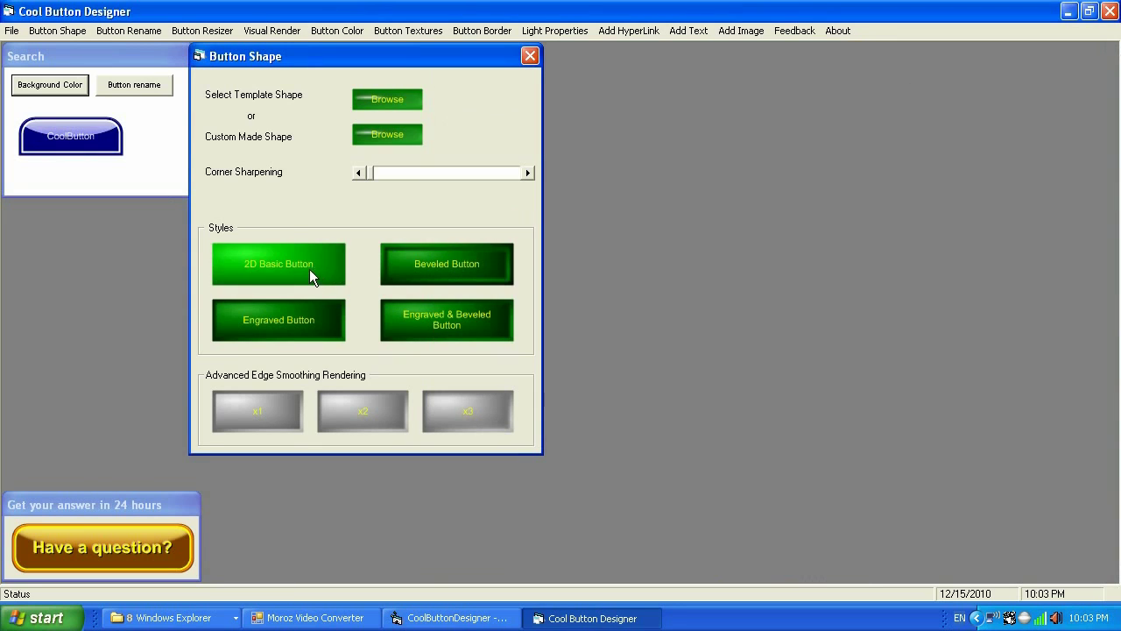
Close the Button Shape settings and bring up the border widths, all at 1.
click(529, 57)
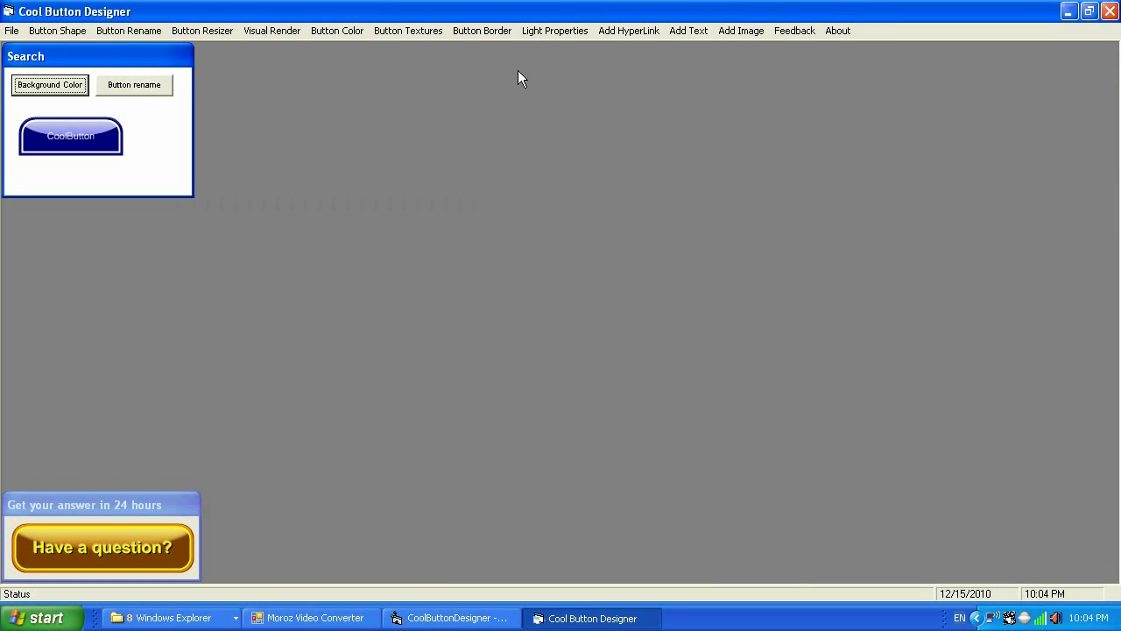
click(487, 32)
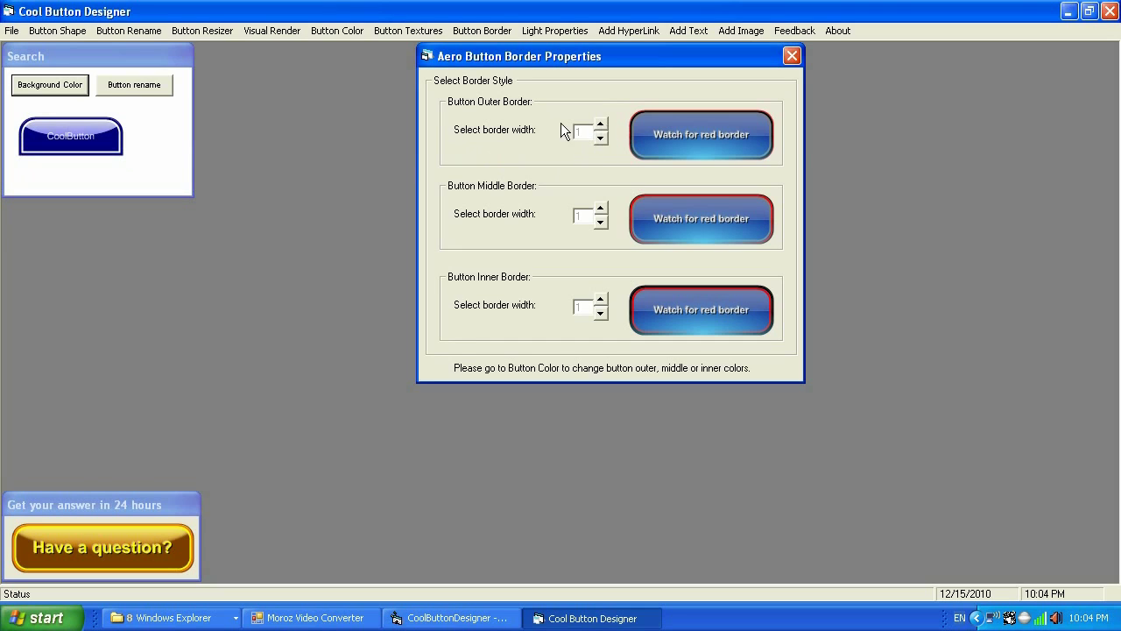
Adjust the outer border width, trying up to 7 and settling on 2.
click(603, 140)
click(603, 140)
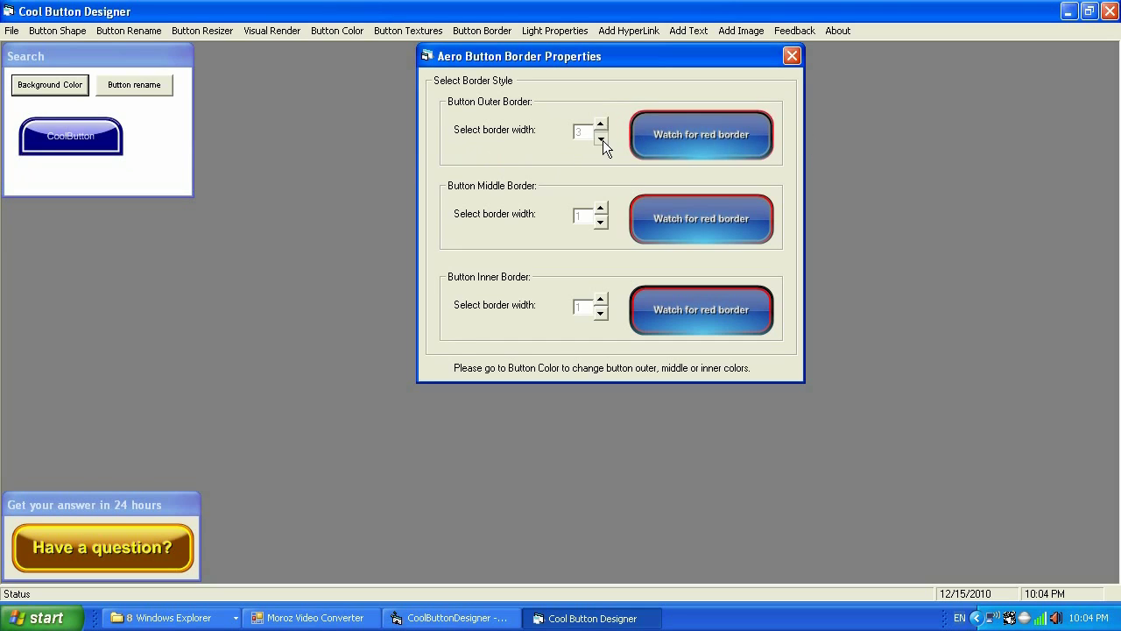
click(602, 140)
click(603, 140)
click(603, 140)
click(603, 140)
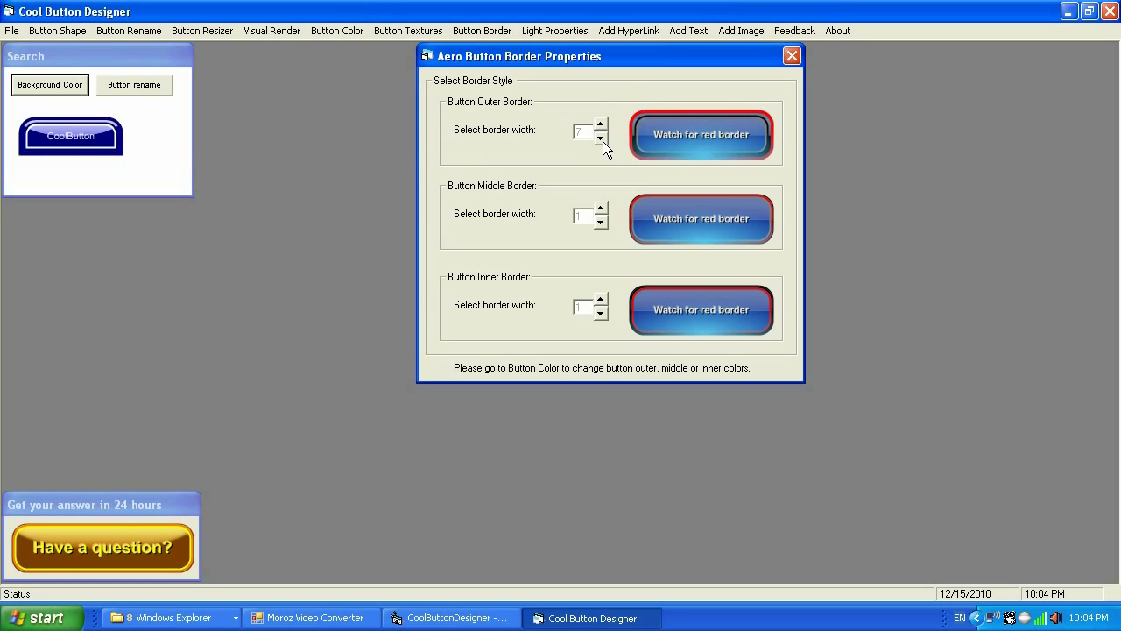
click(602, 138)
click(601, 137)
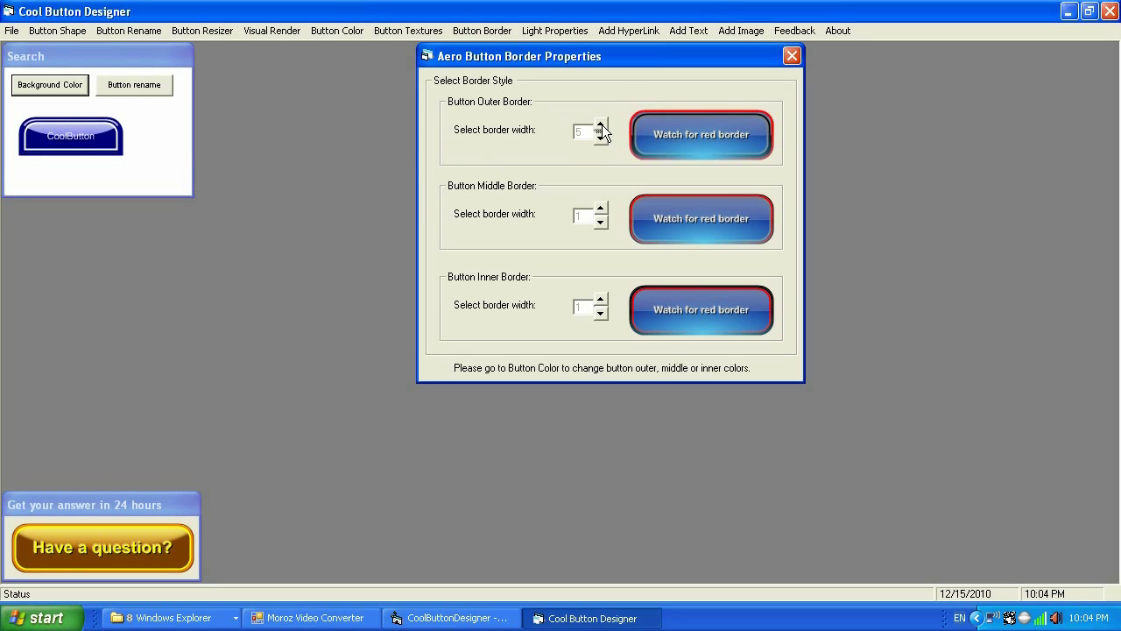
click(602, 137)
click(602, 136)
click(602, 137)
click(601, 136)
click(600, 123)
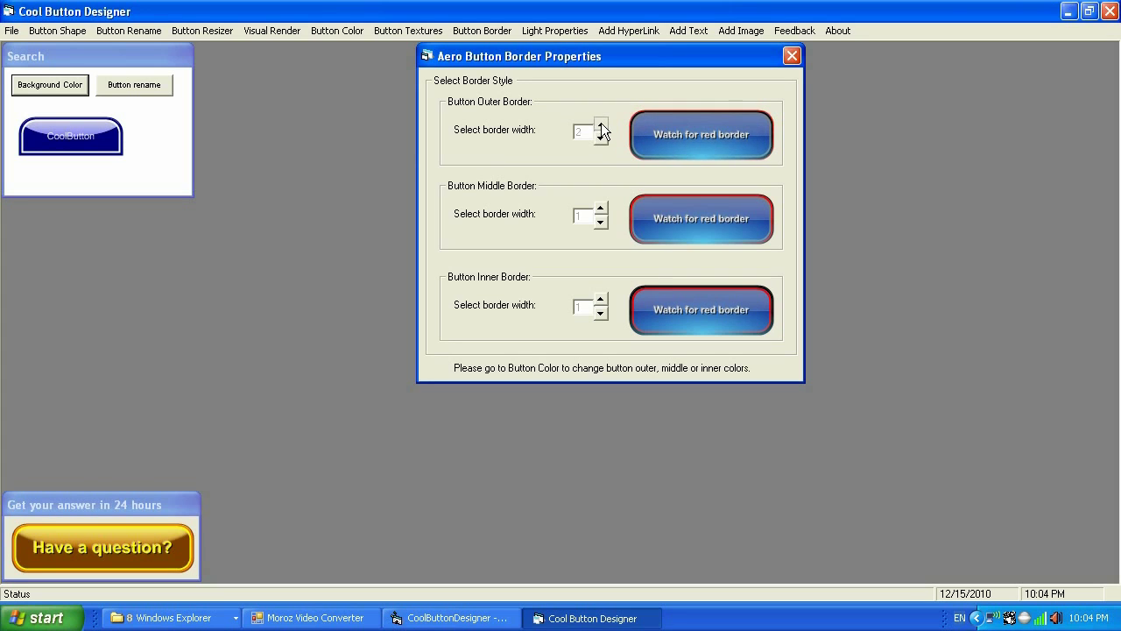
Set the middle border width to 3 after trying 8.
click(599, 219)
click(599, 219)
click(599, 219)
click(599, 219)
click(599, 219)
click(599, 219)
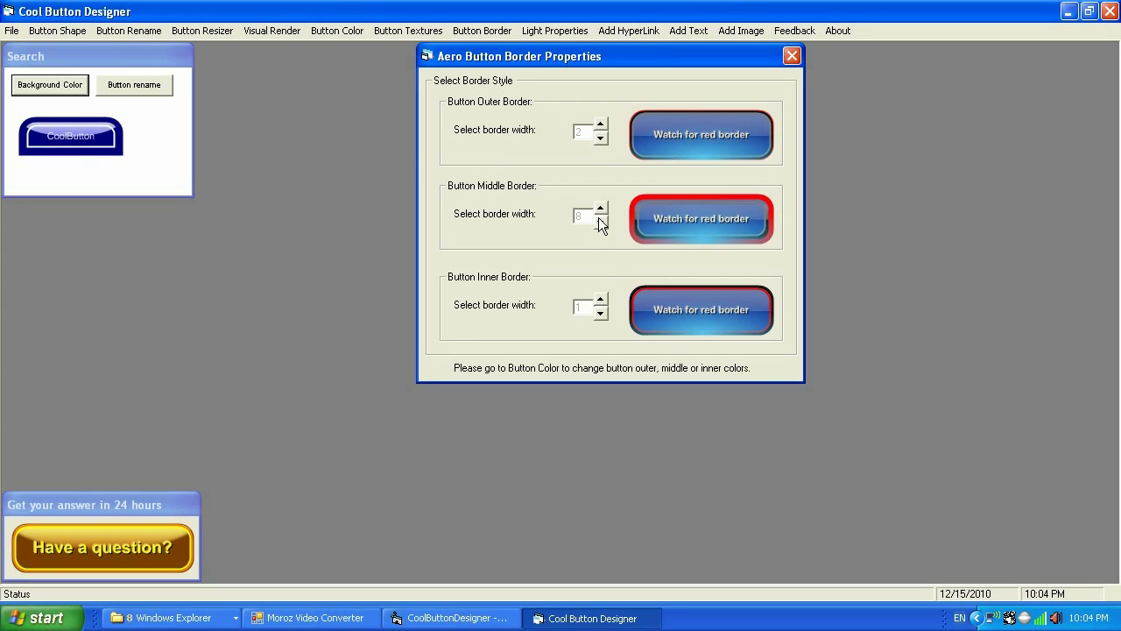
click(600, 221)
click(600, 221)
click(600, 221)
click(600, 221)
click(600, 221)
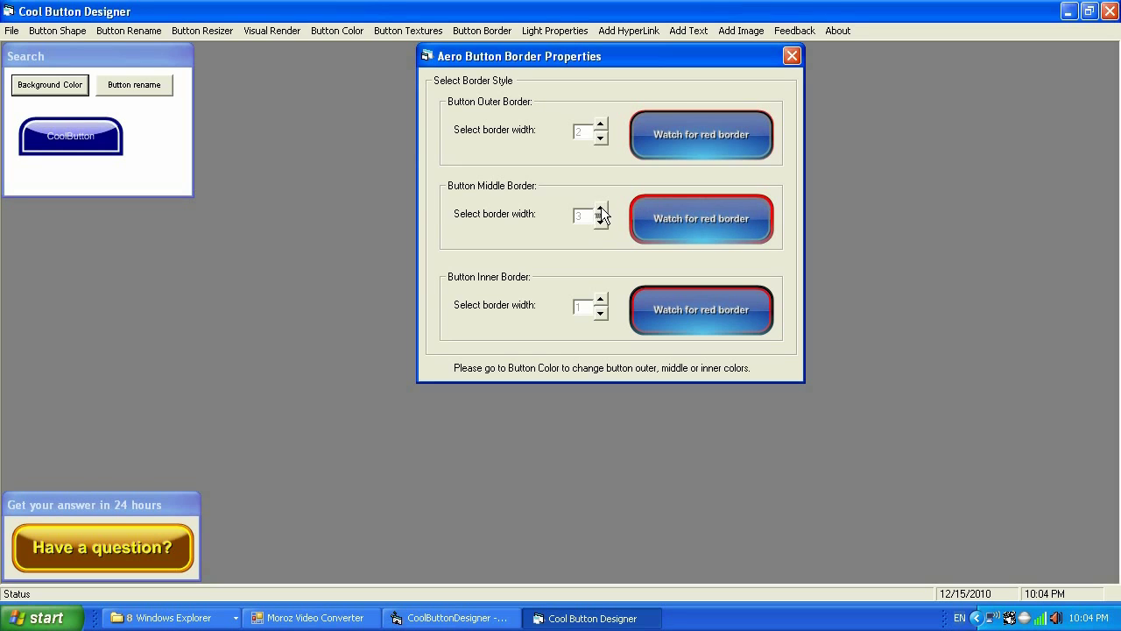
Set the inner border width to 2 and close the border dialog.
click(601, 302)
click(601, 302)
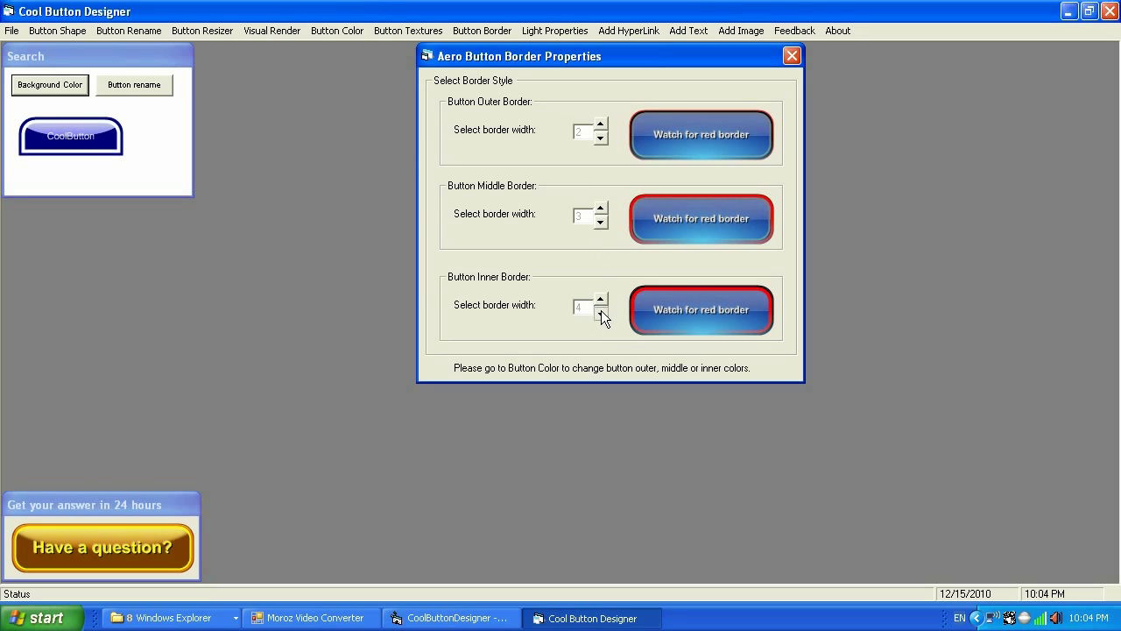
click(601, 302)
click(600, 302)
click(601, 302)
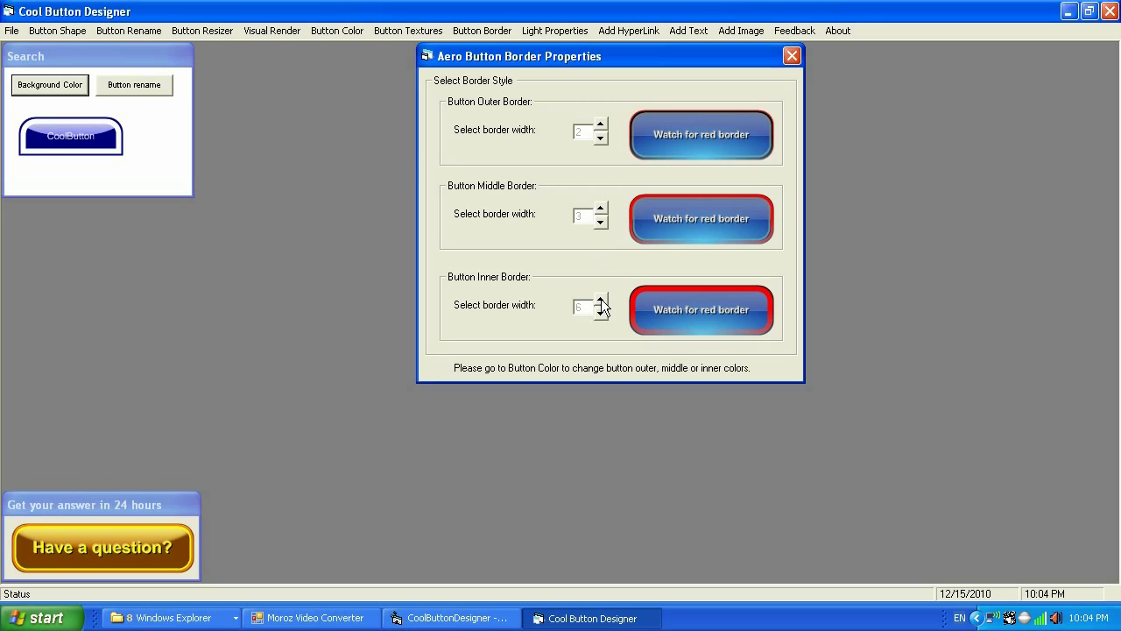
click(601, 308)
click(601, 309)
click(601, 308)
click(600, 309)
click(601, 309)
click(601, 308)
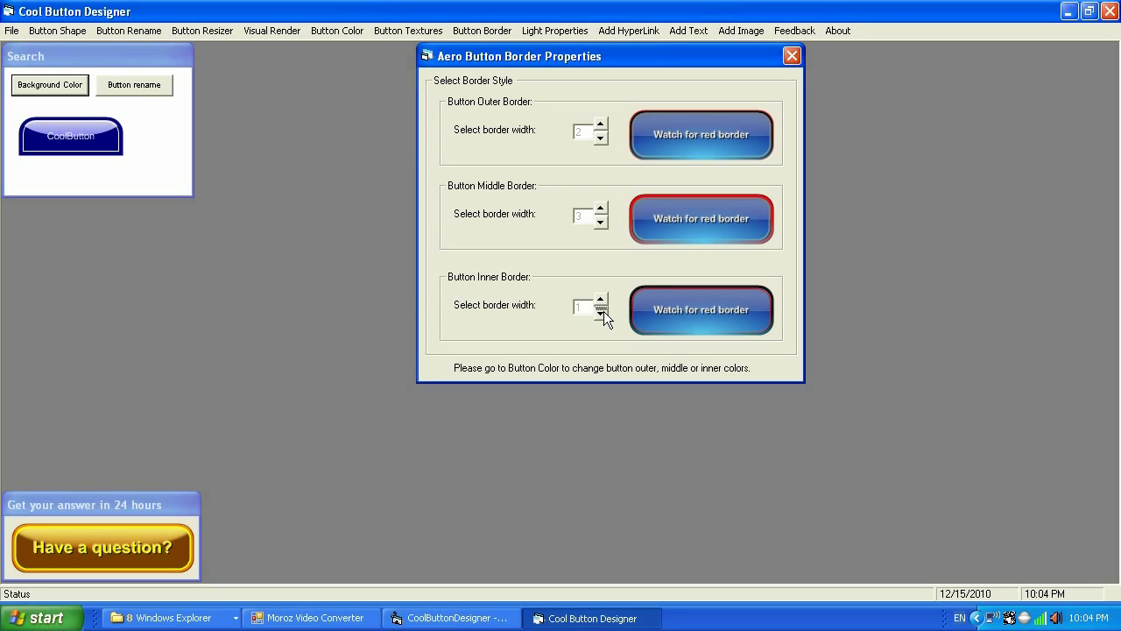
click(603, 311)
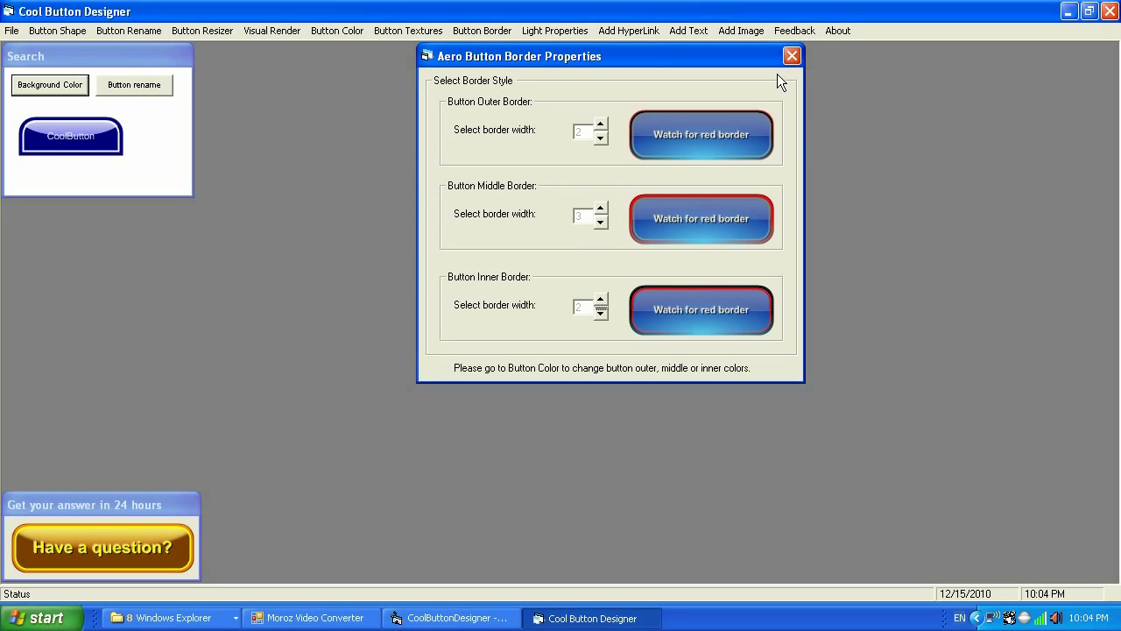
click(791, 57)
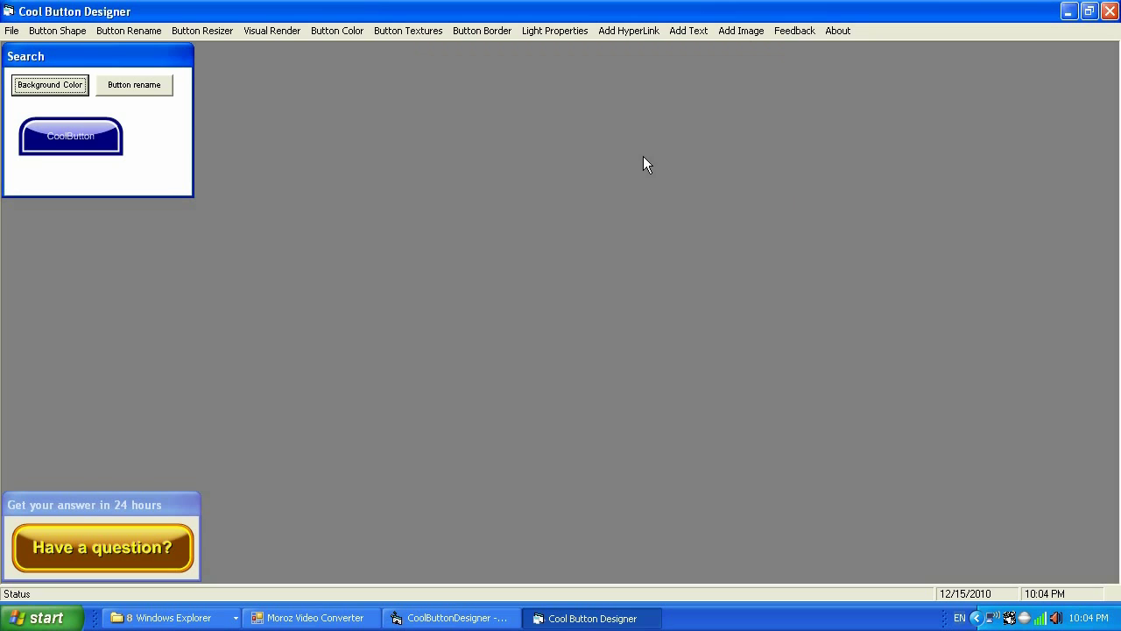
Enable light rendering for the button in the light properties.
click(557, 32)
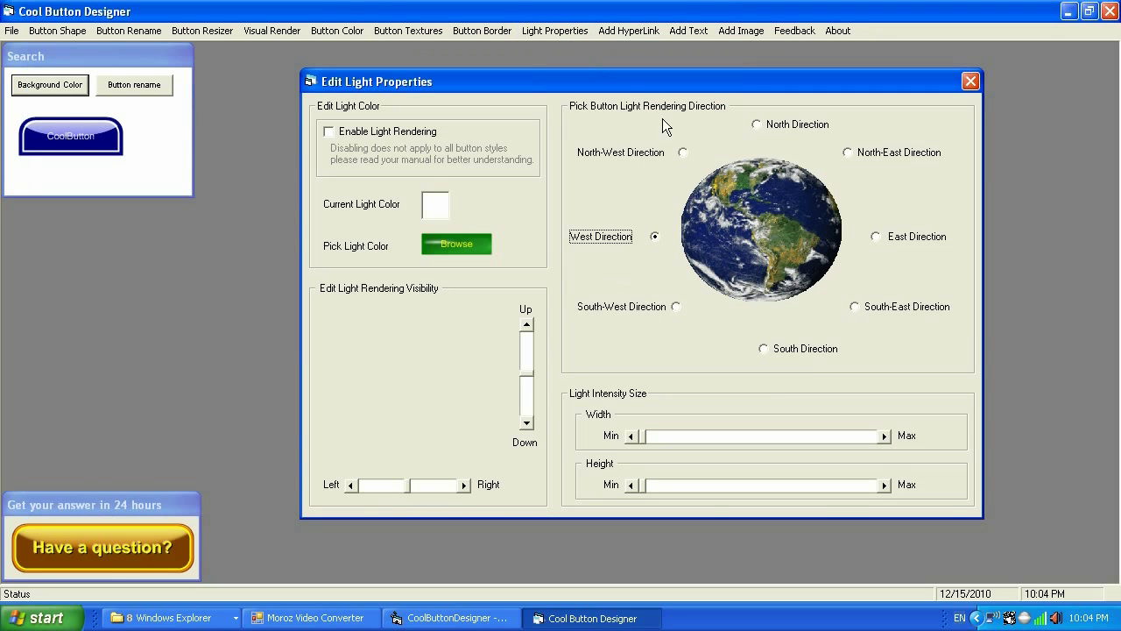
drag(690, 87, 738, 82)
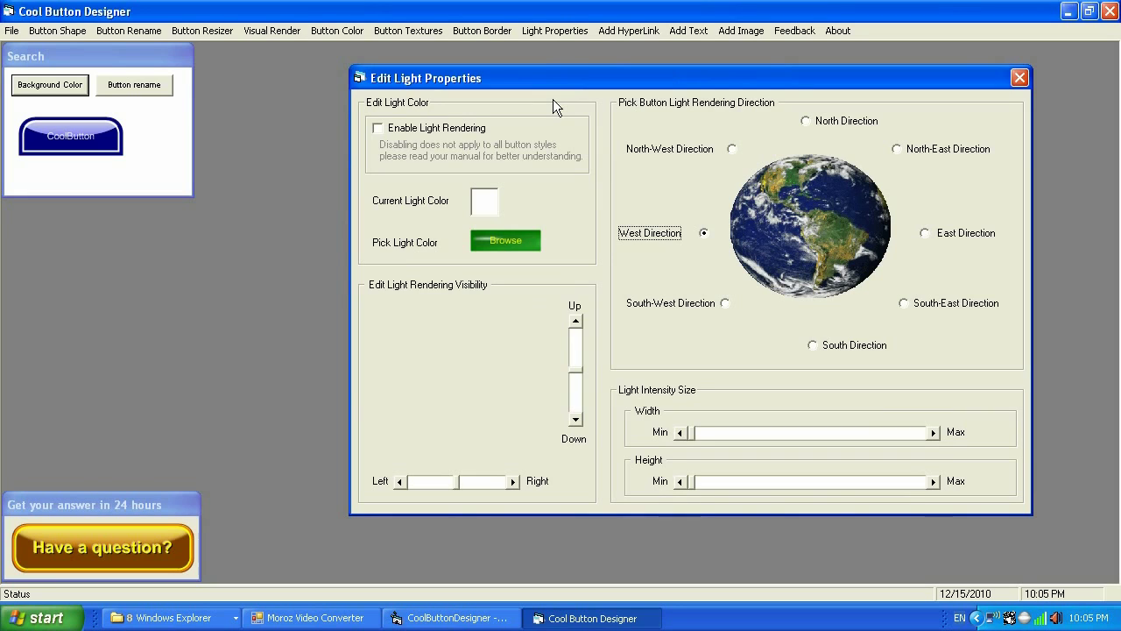
click(378, 128)
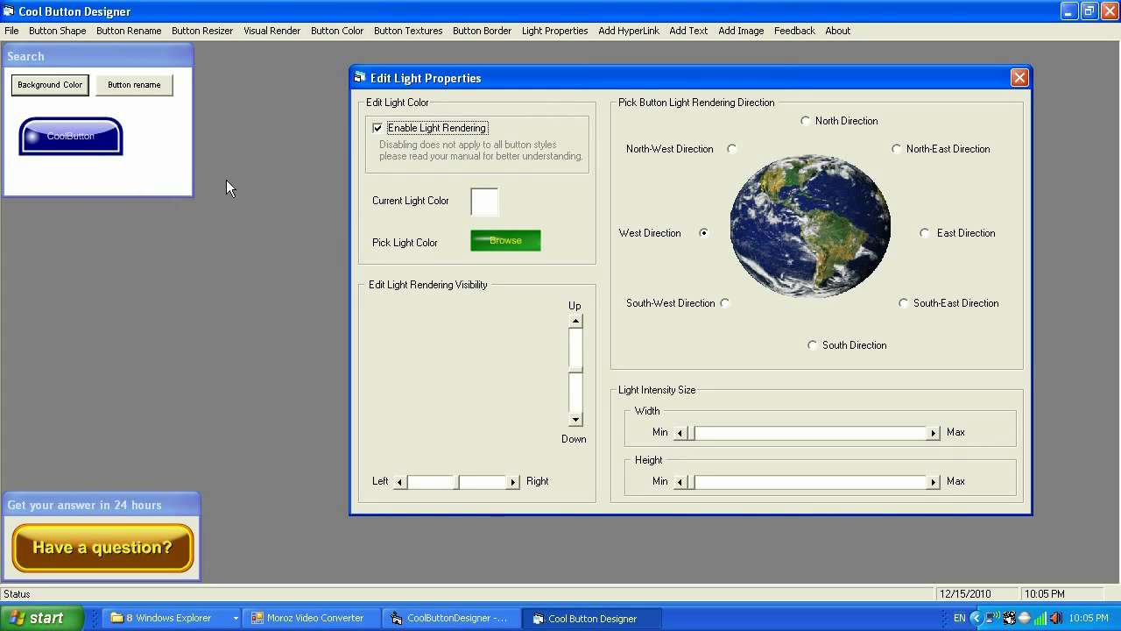
Try the light directions from North round to South, ending on West.
click(806, 121)
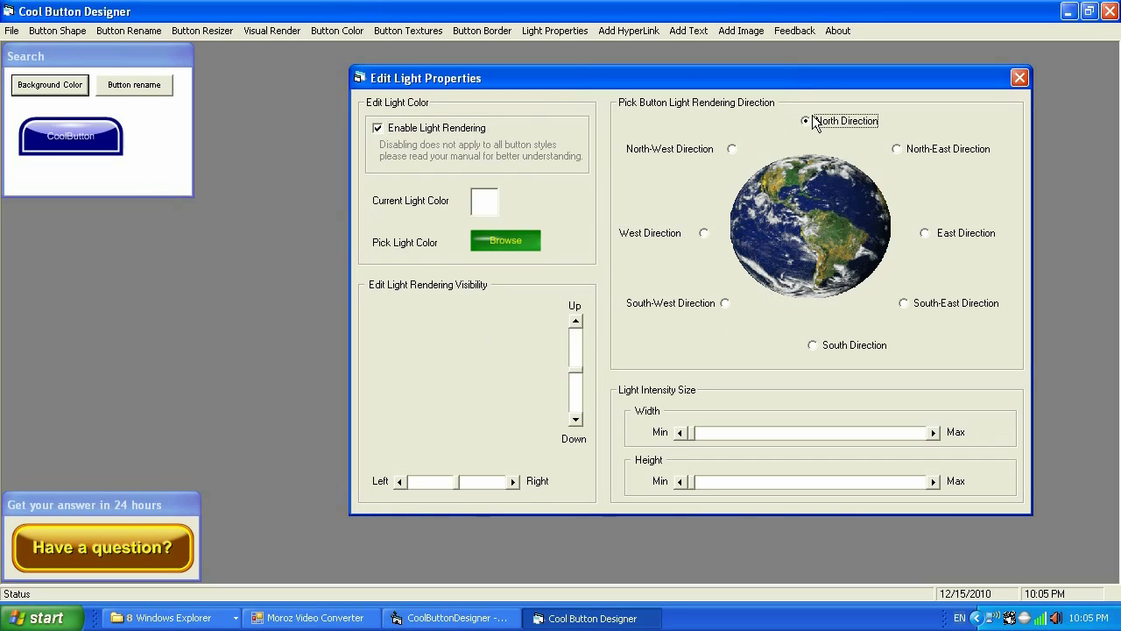
click(912, 147)
click(927, 236)
click(919, 305)
click(837, 347)
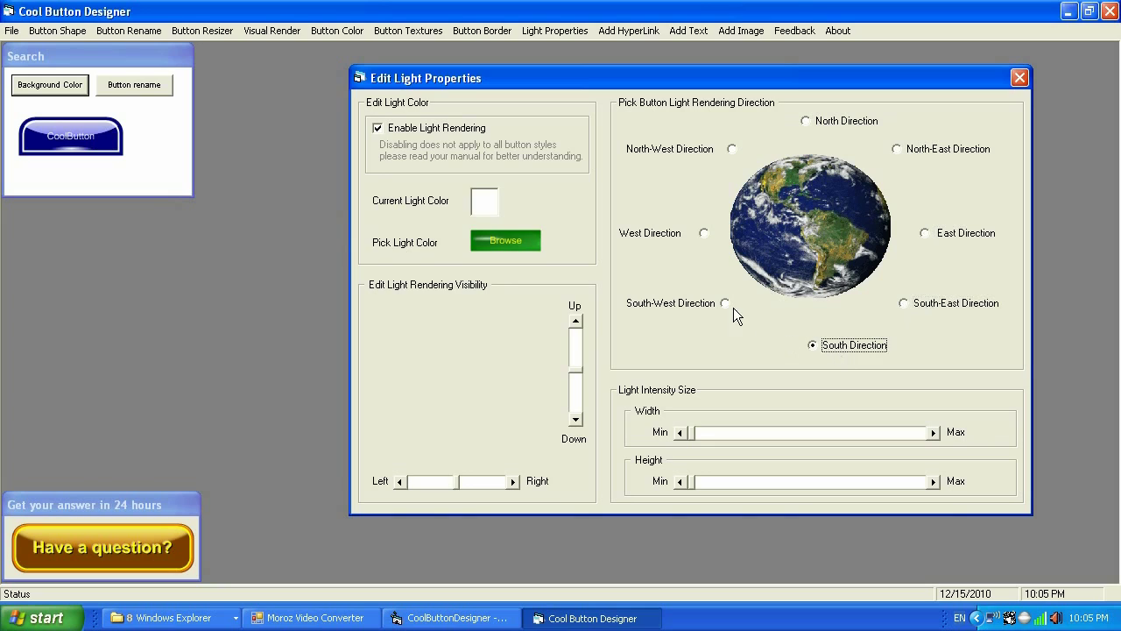
click(704, 234)
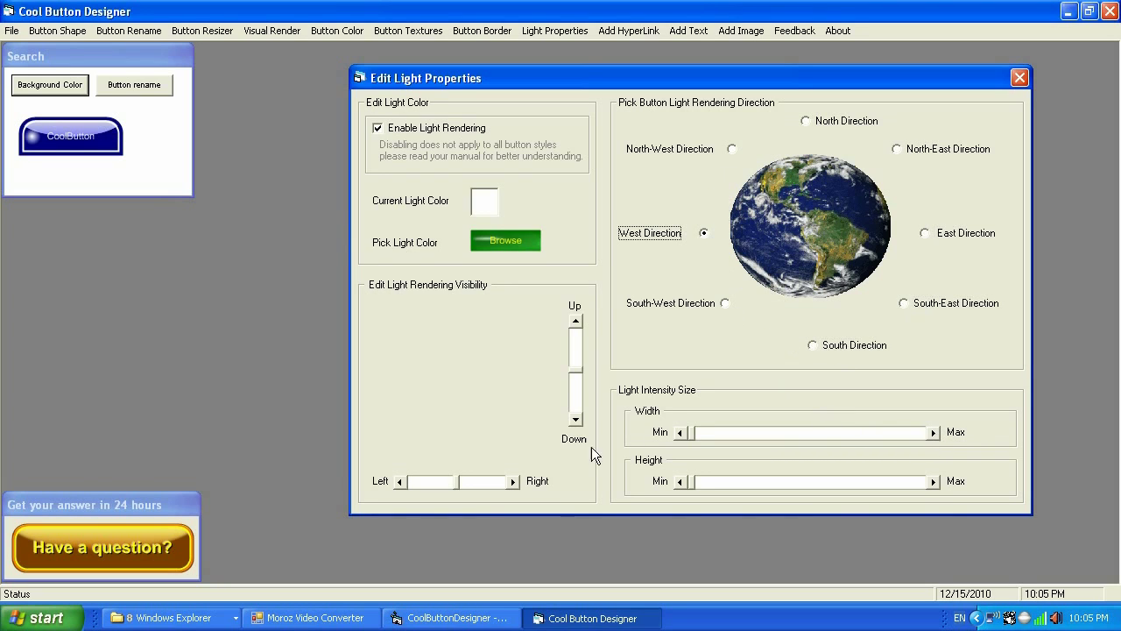
Nudge the light's position scrollbars, shifting it sideways and raising it.
click(514, 482)
click(398, 482)
click(576, 421)
click(575, 420)
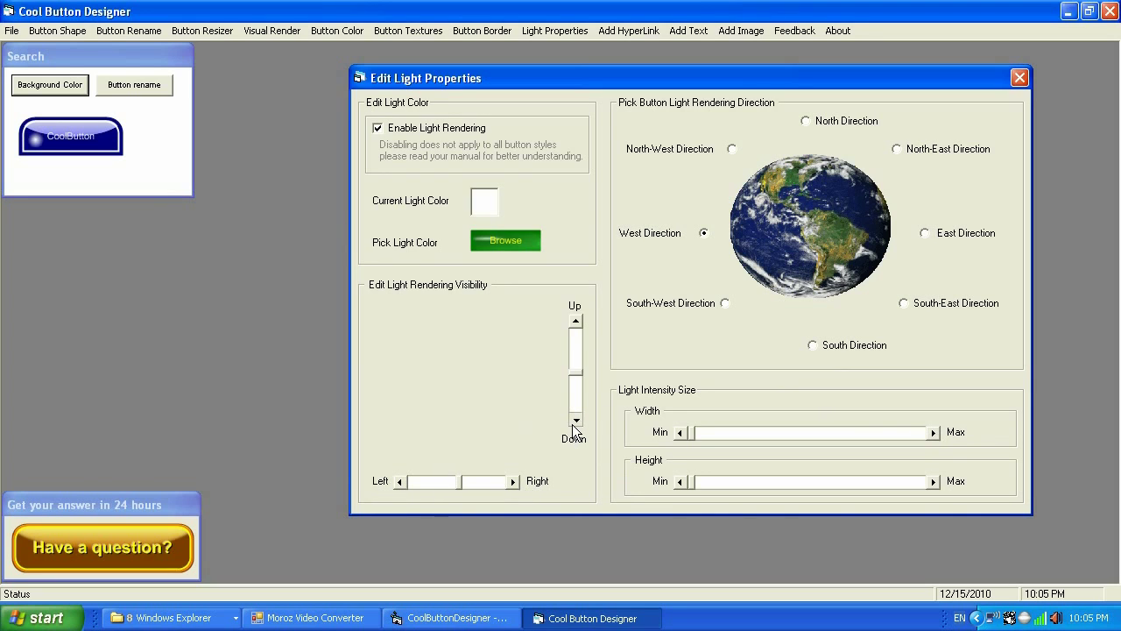
click(576, 321)
click(575, 321)
click(575, 321)
click(575, 320)
Try yellow as the light colour.
click(498, 239)
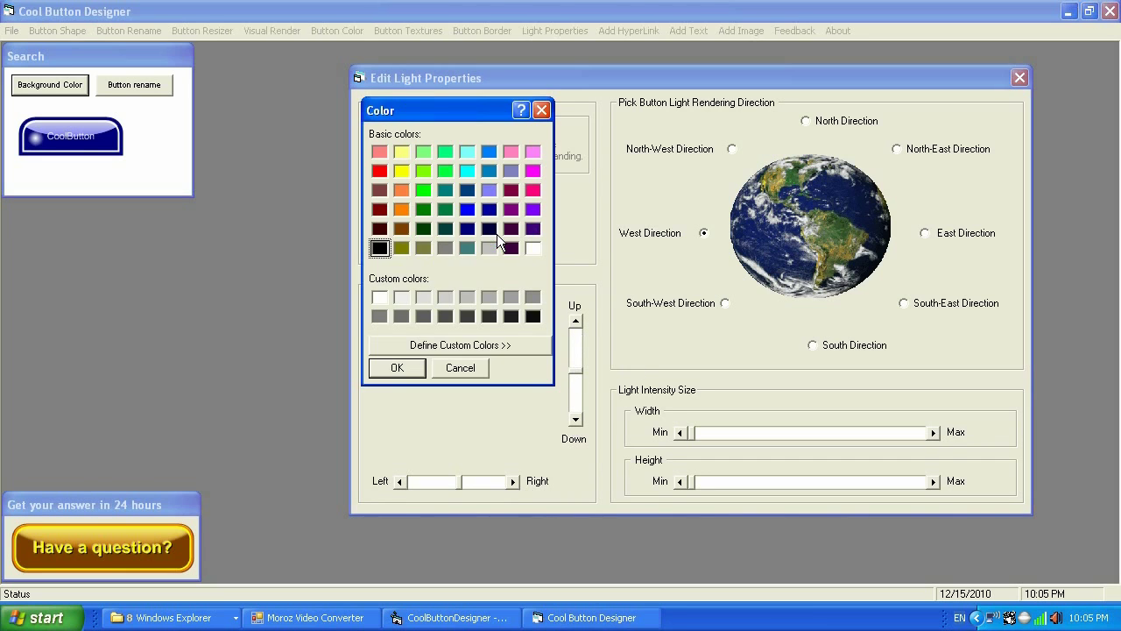
click(401, 171)
click(396, 367)
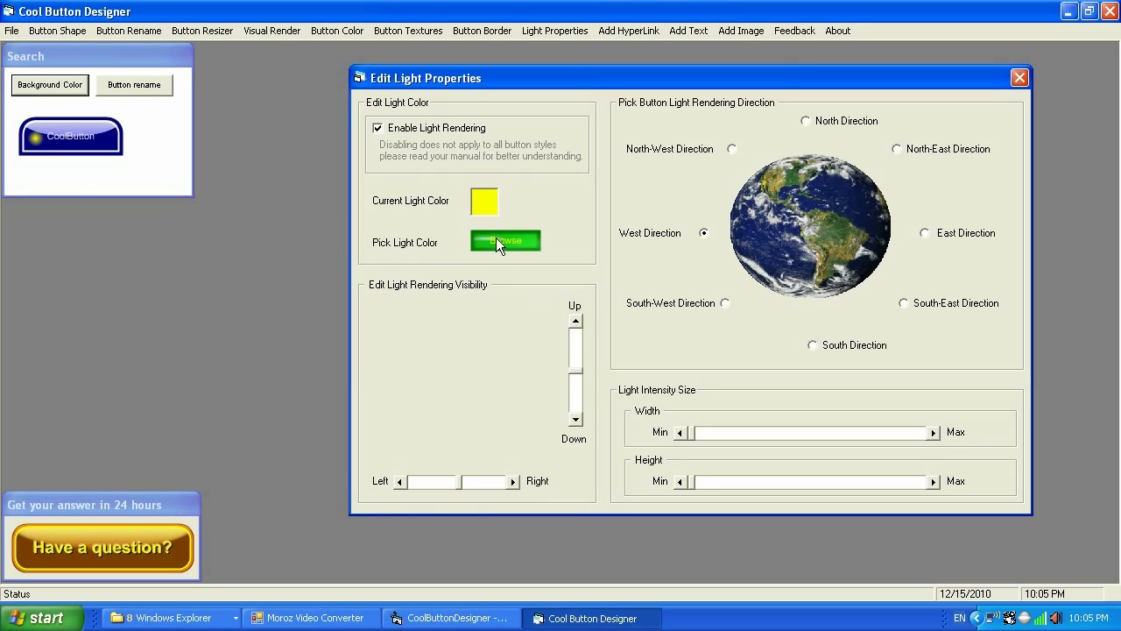
Light the button from the North and change the light colour to white.
click(807, 120)
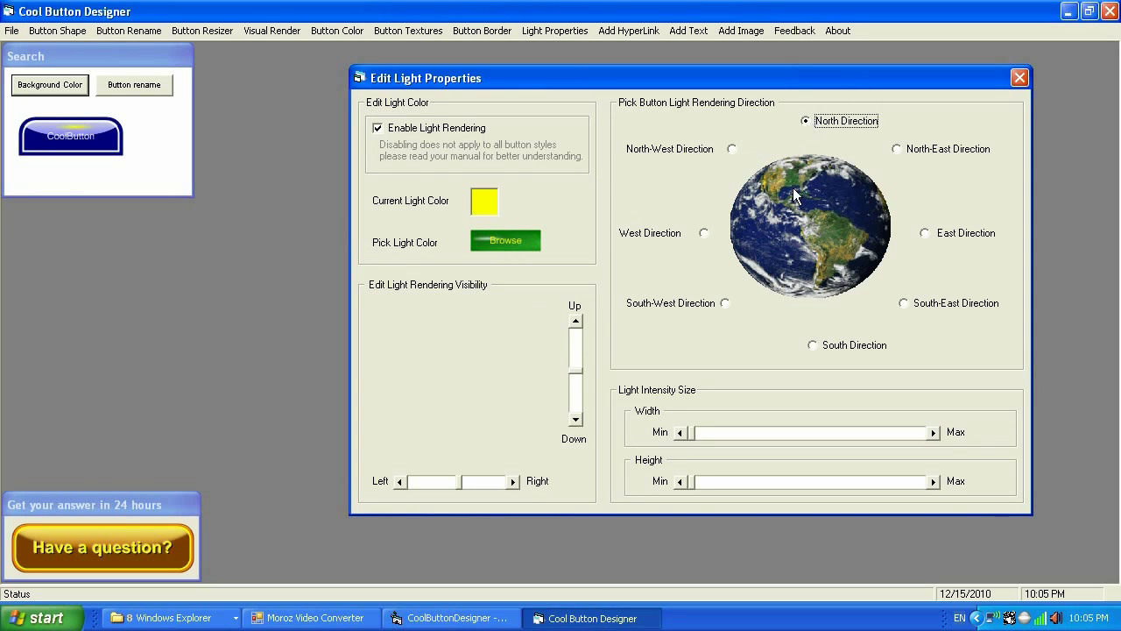
click(492, 235)
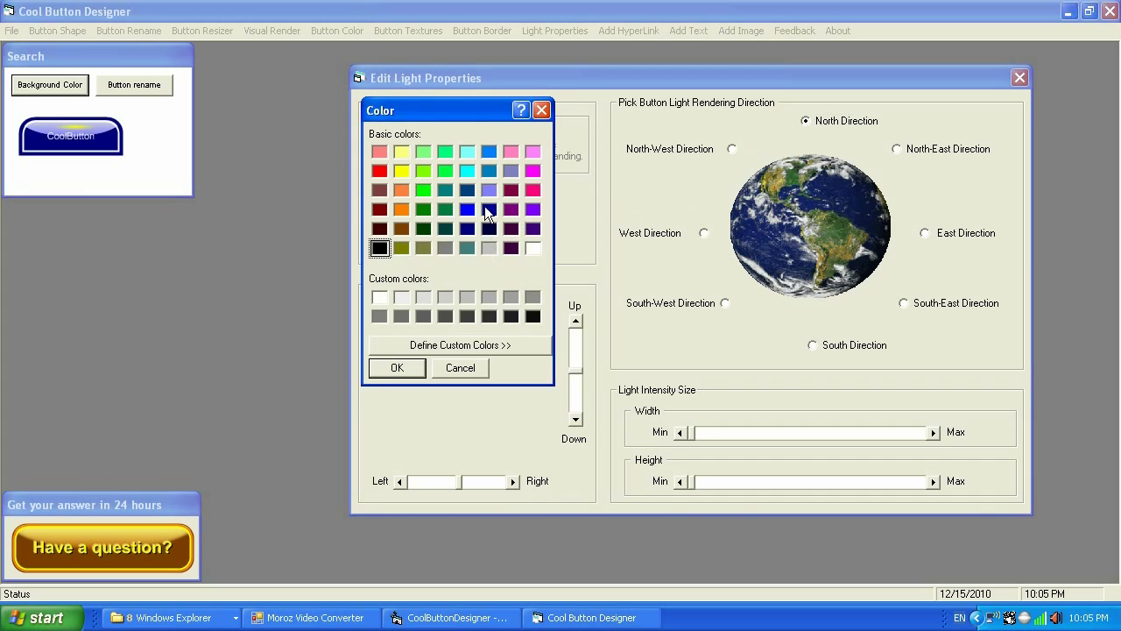
click(531, 247)
click(413, 363)
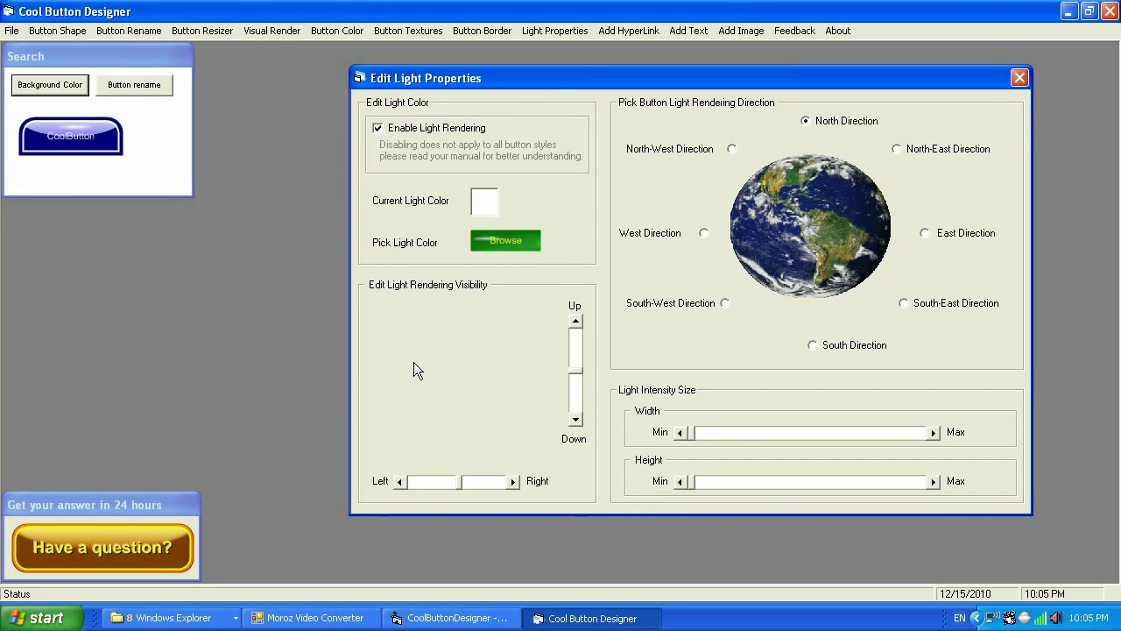
click(505, 245)
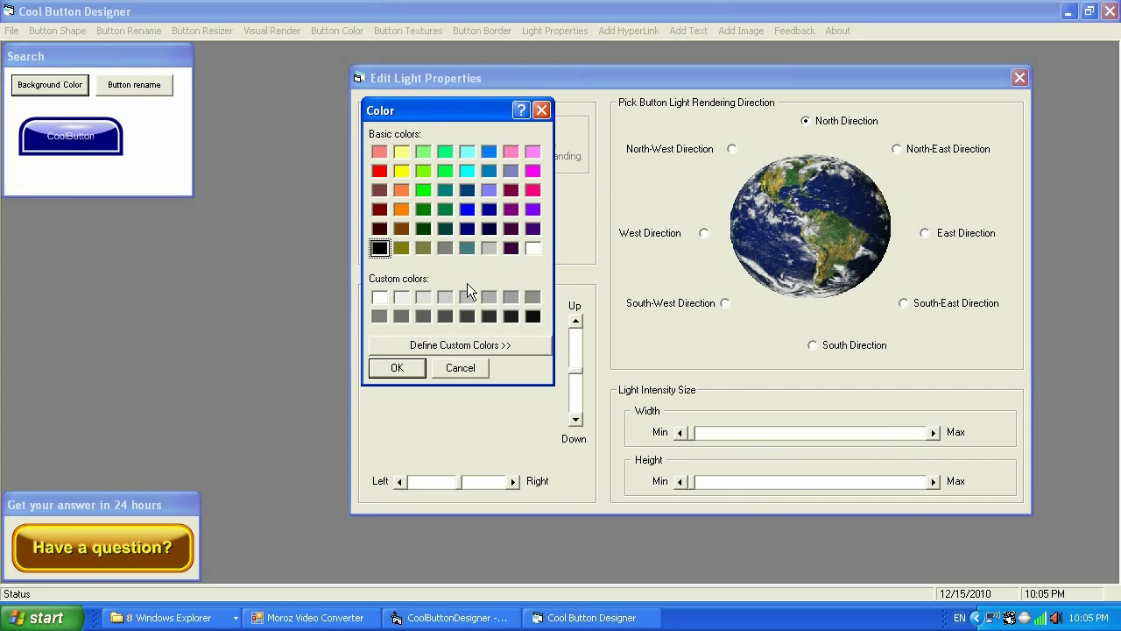
Confirm white as the light colour and shift the light slightly left.
click(530, 245)
click(397, 368)
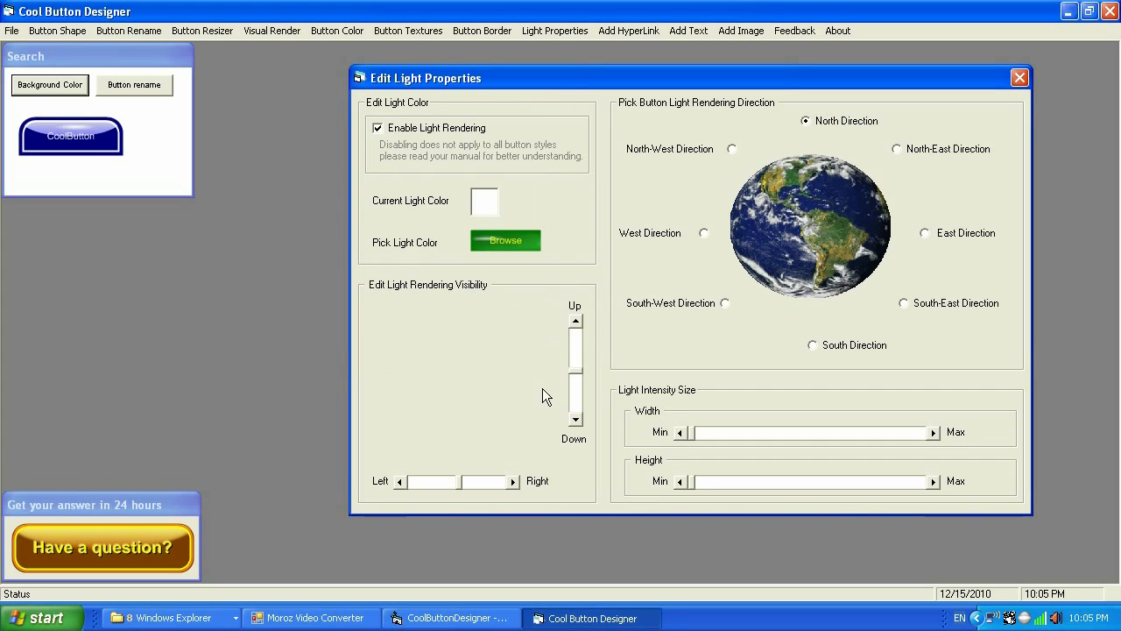
click(401, 479)
Widen the light intensity width and height, then narrow the width back toward Min.
click(933, 431)
click(934, 431)
click(934, 431)
click(934, 431)
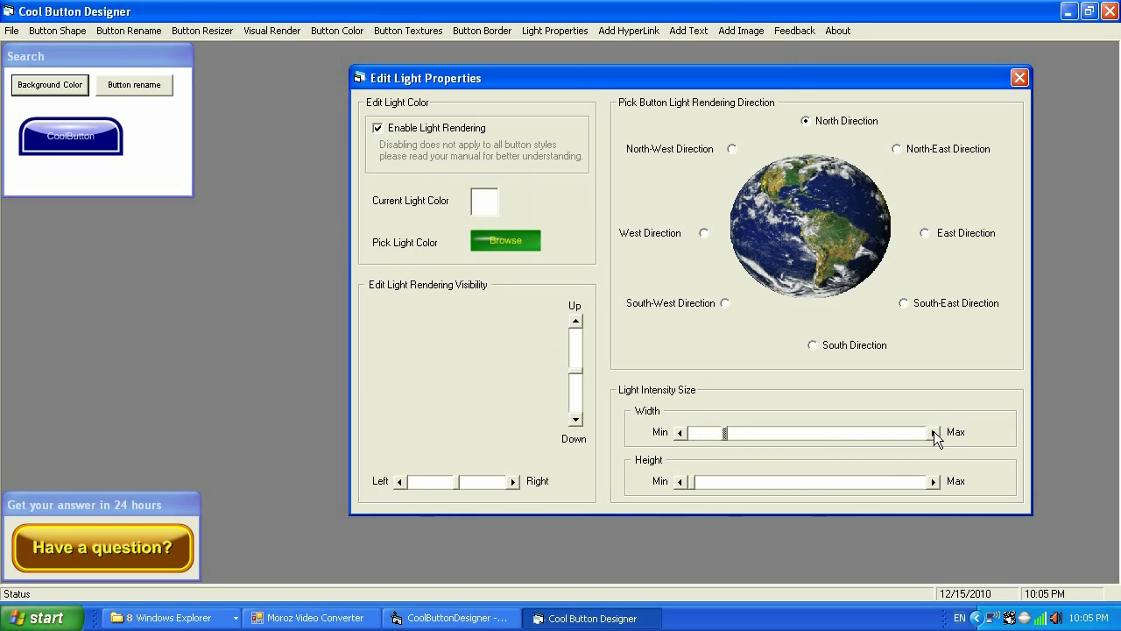
click(933, 481)
click(933, 481)
click(933, 481)
click(679, 431)
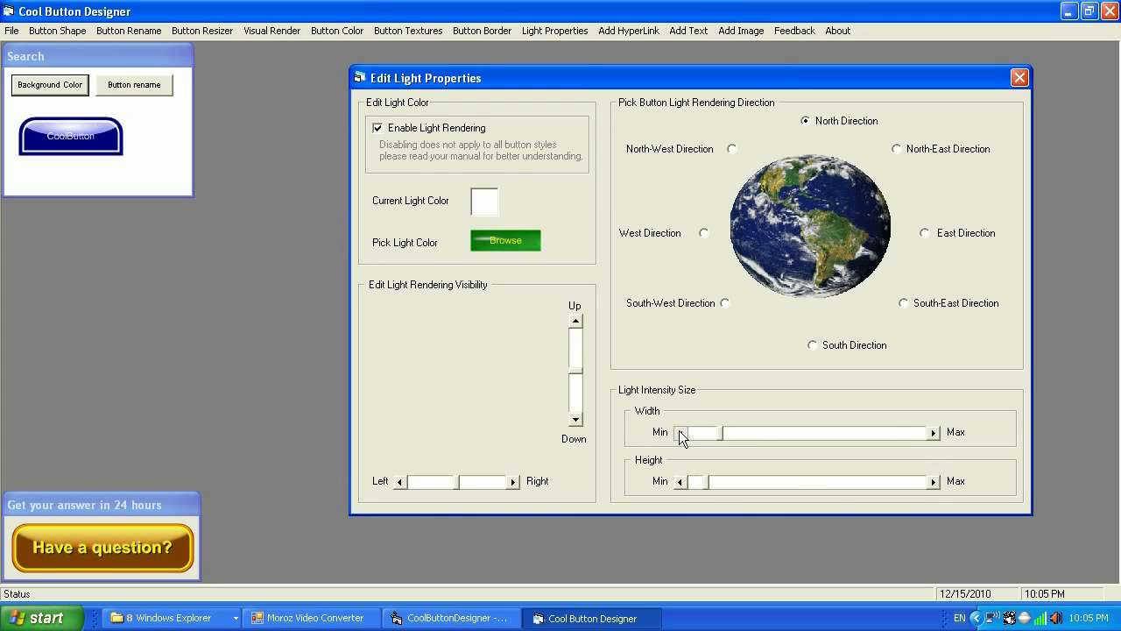
click(679, 431)
click(680, 431)
Turn off light rendering and close the light settings.
click(378, 129)
click(377, 129)
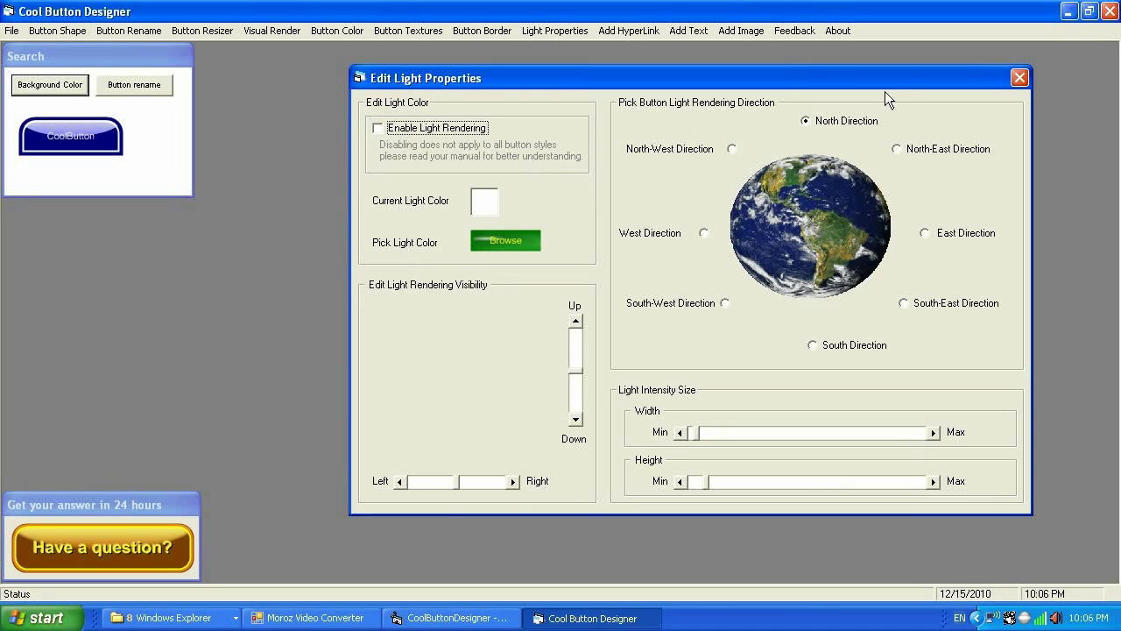
click(1019, 77)
click(620, 28)
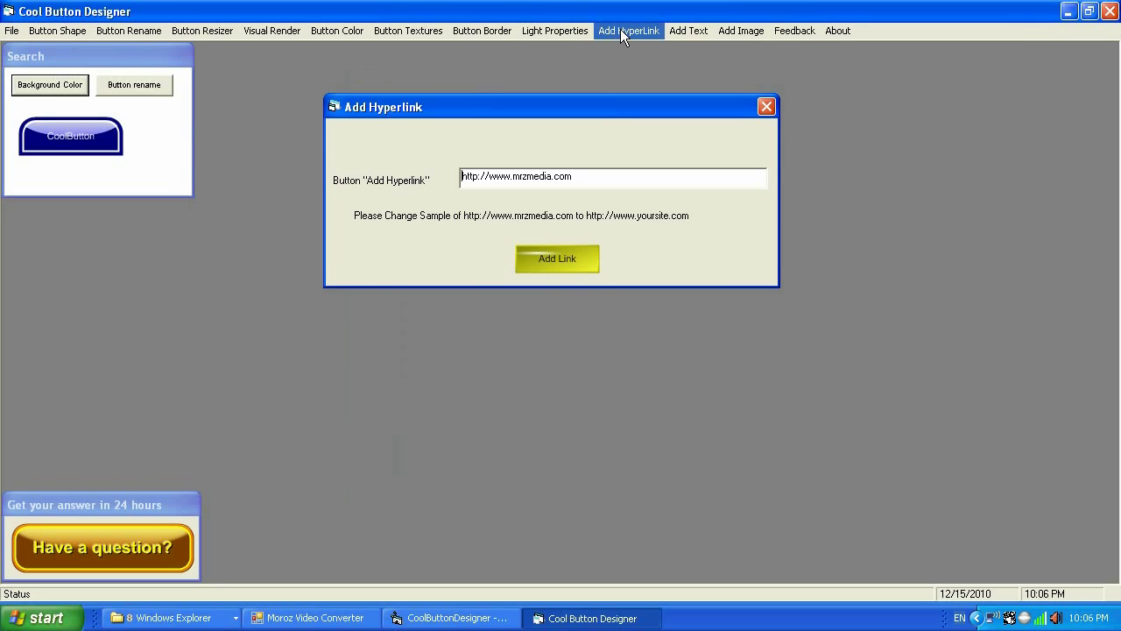
drag(563, 109, 777, 127)
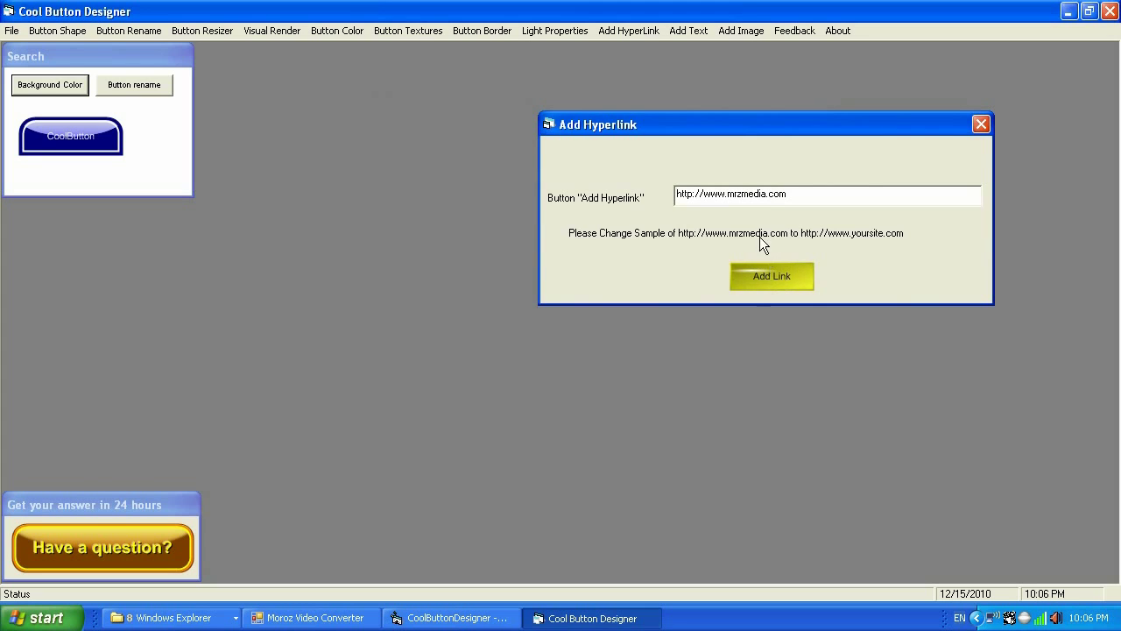
click(782, 195)
key(Home)
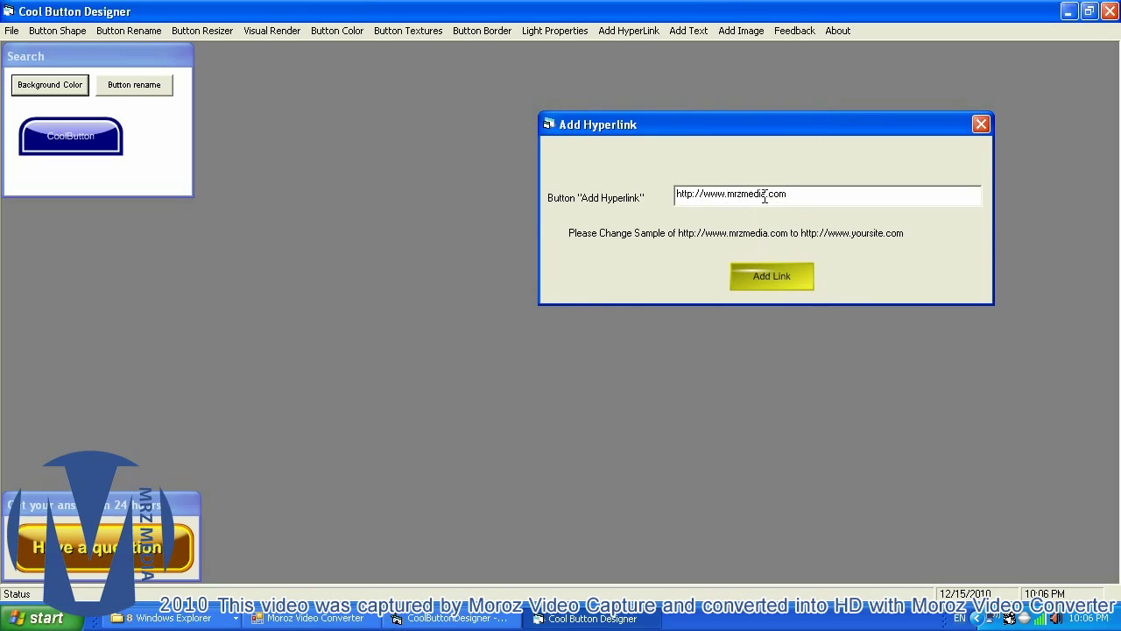
Follow the button's link to the MRZ MEDIA home page and scroll through it.
click(64, 130)
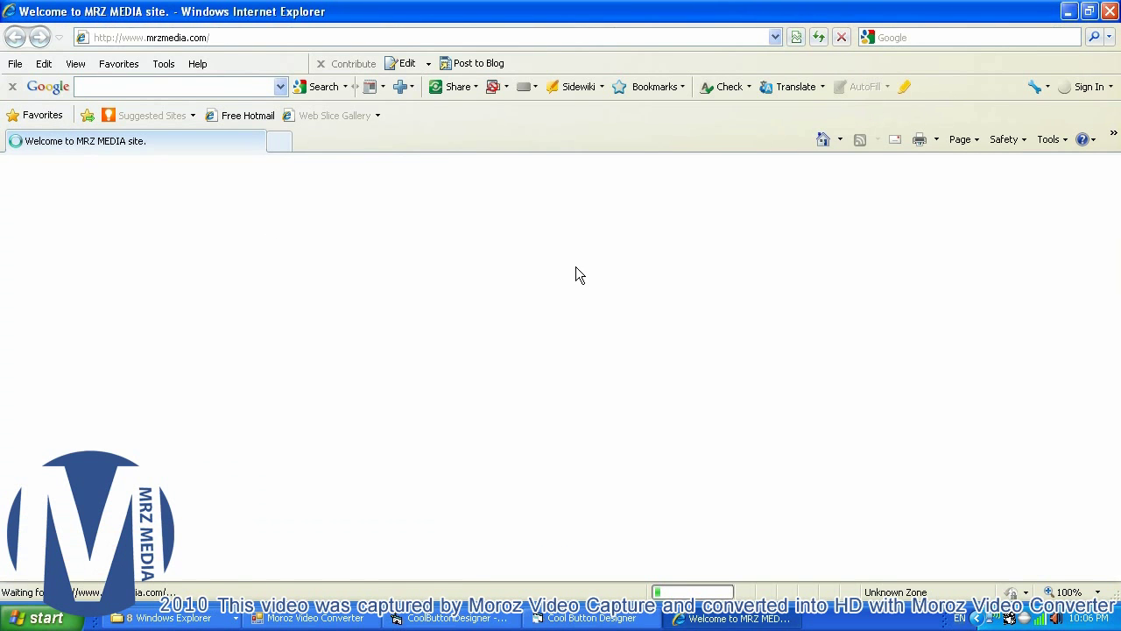
scroll(577, 277, down, 1)
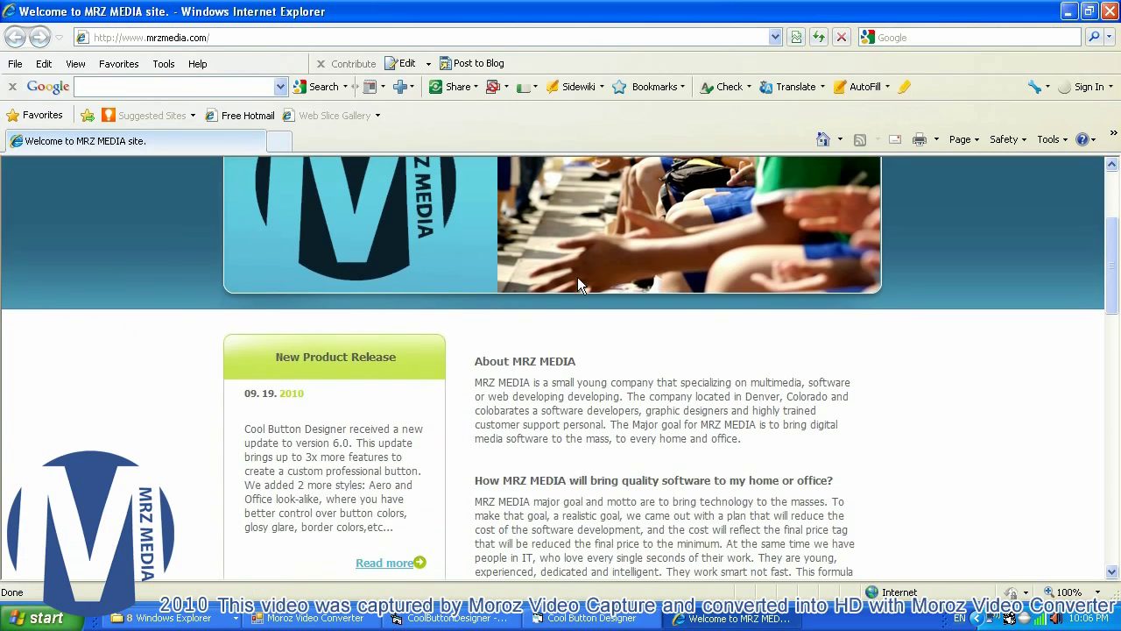
scroll(577, 285, up, 1)
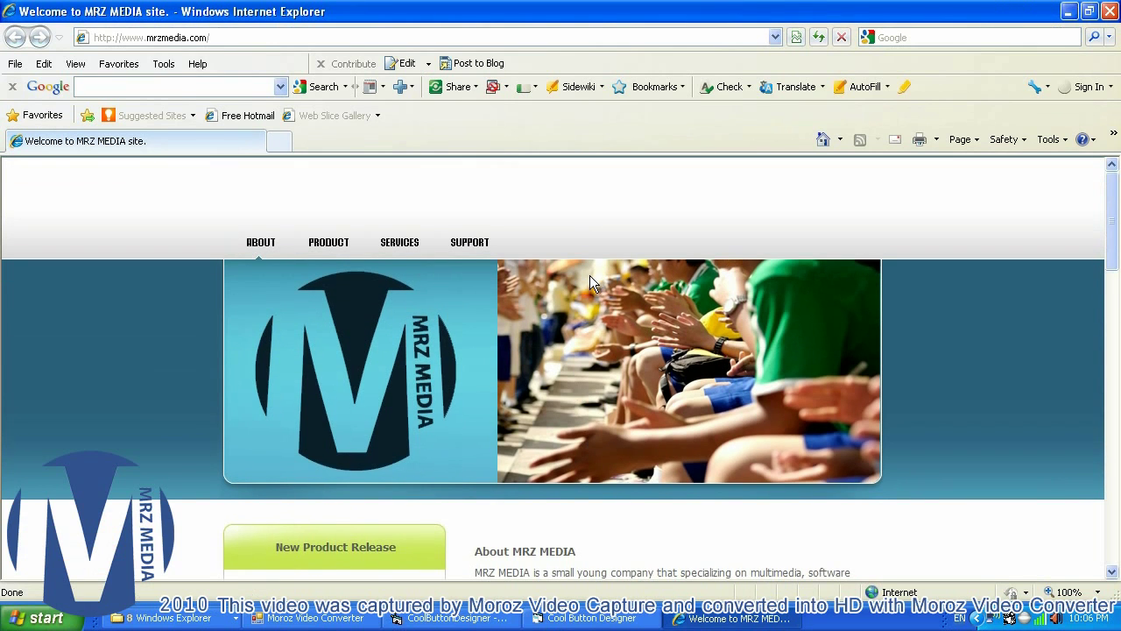
scroll(590, 275, down, 10)
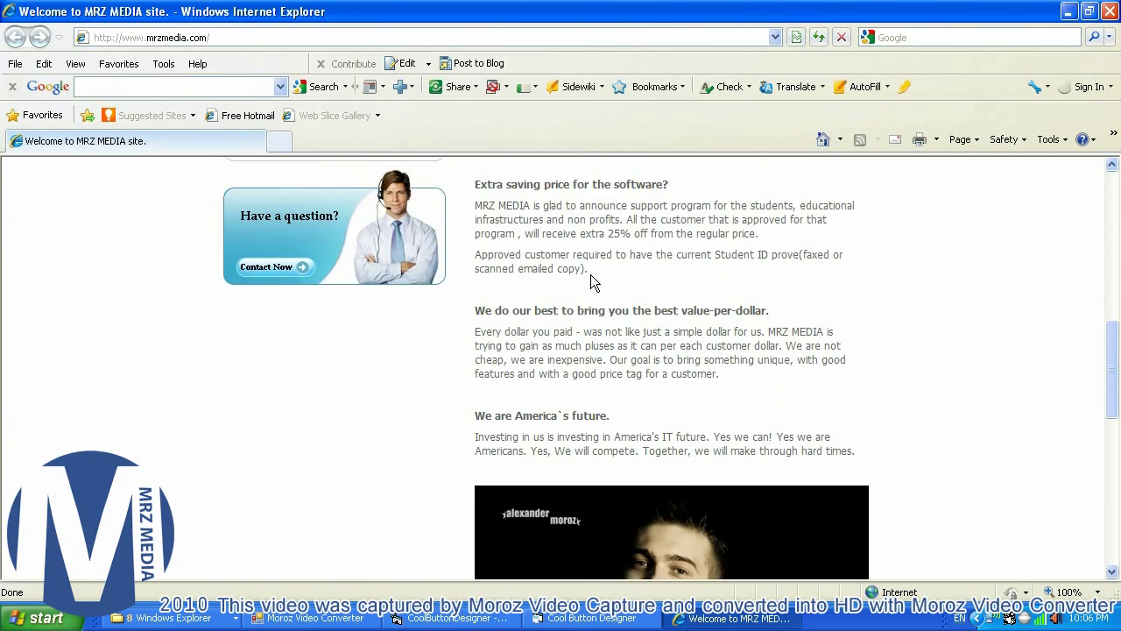
scroll(591, 280, down, 8)
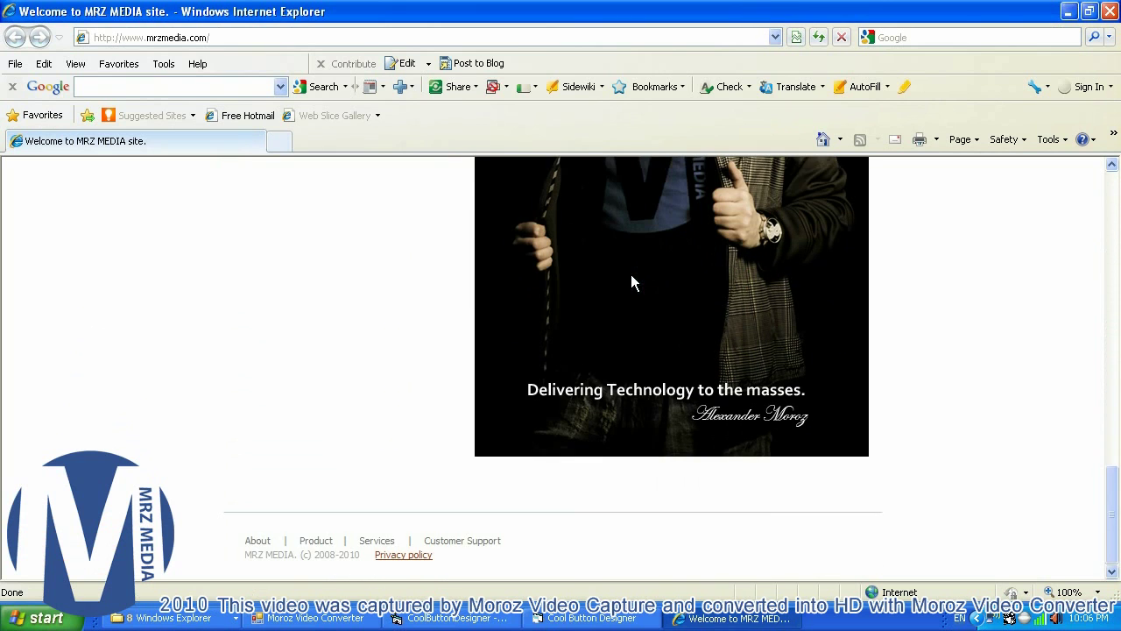
scroll(645, 285, up, 9)
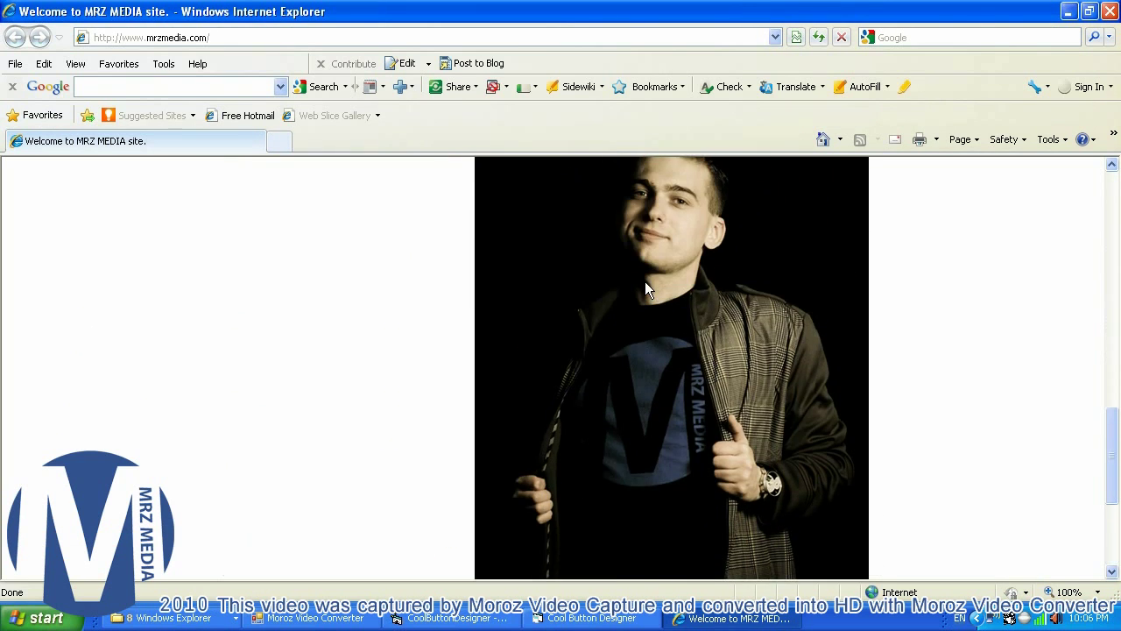
scroll(645, 285, up, 9)
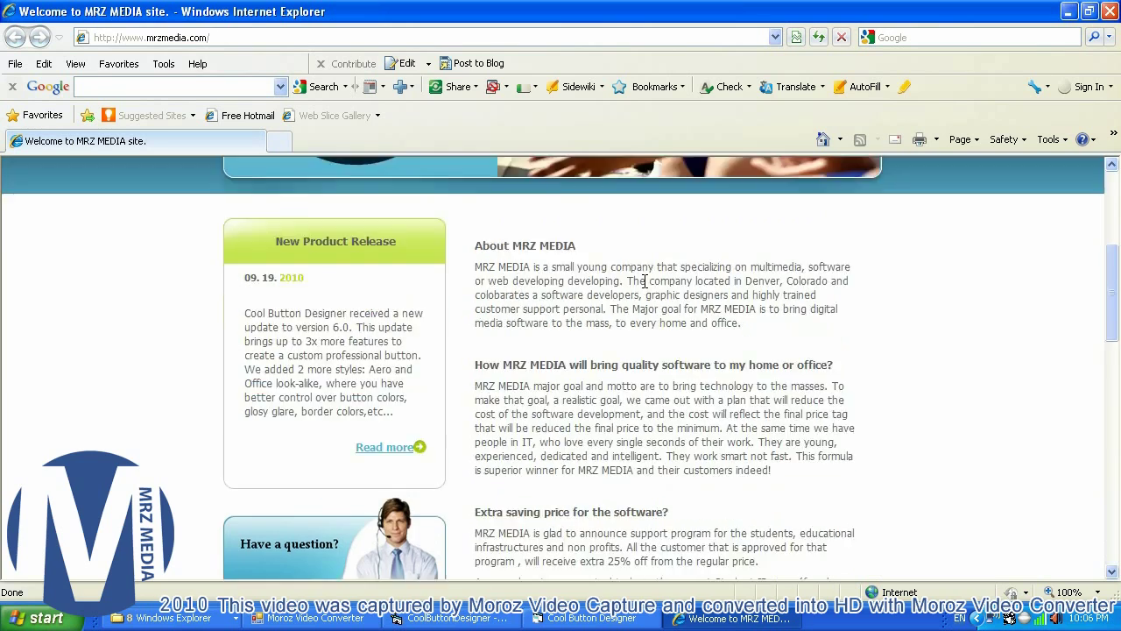
scroll(652, 277, up, 2)
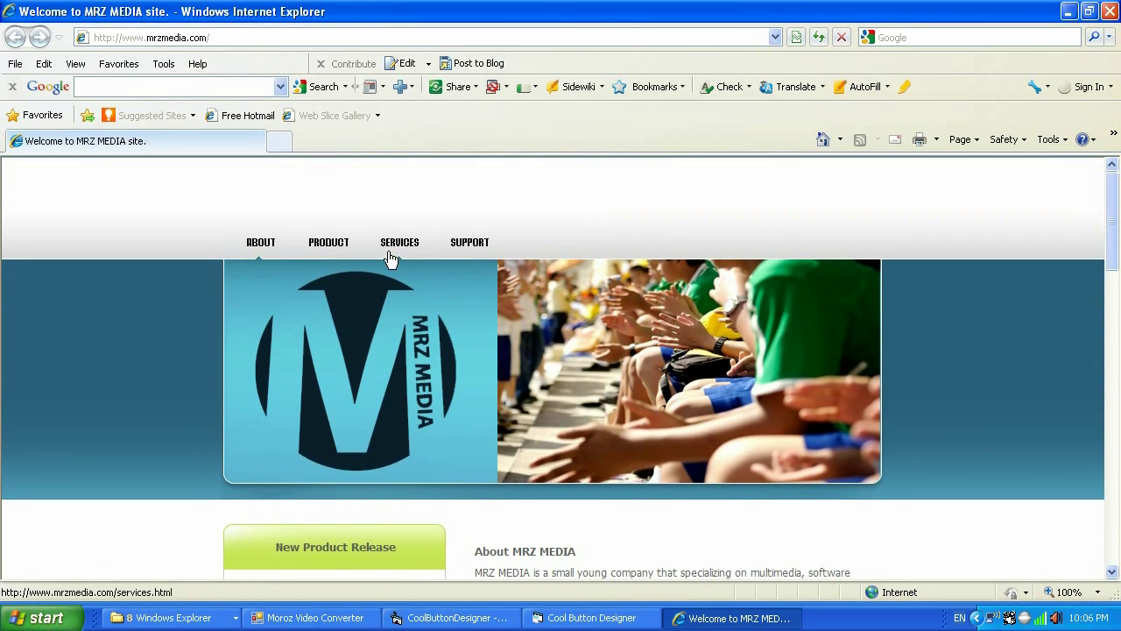
Go to the PRODUCT page and open Cool Button Designer's detailed information.
click(338, 250)
scroll(934, 349, down, 3)
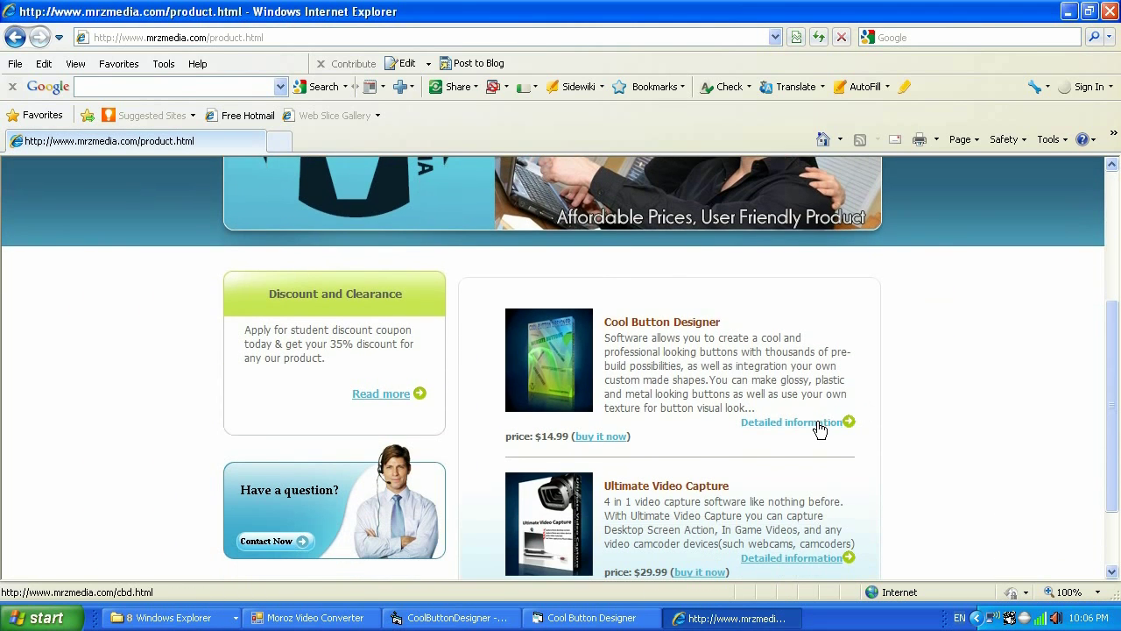
click(821, 422)
Scroll the Cool Button Designer 6.0 page down past features and release notes to the International Awards.
scroll(896, 400, down, 1)
scroll(895, 409, down, 2)
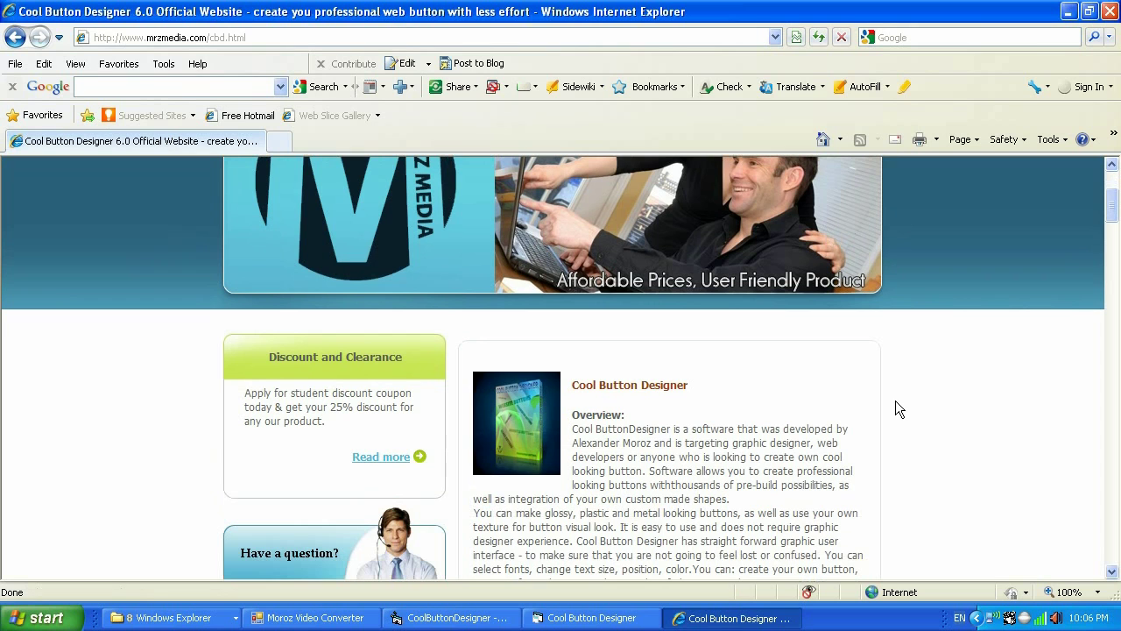
scroll(896, 390, down, 7)
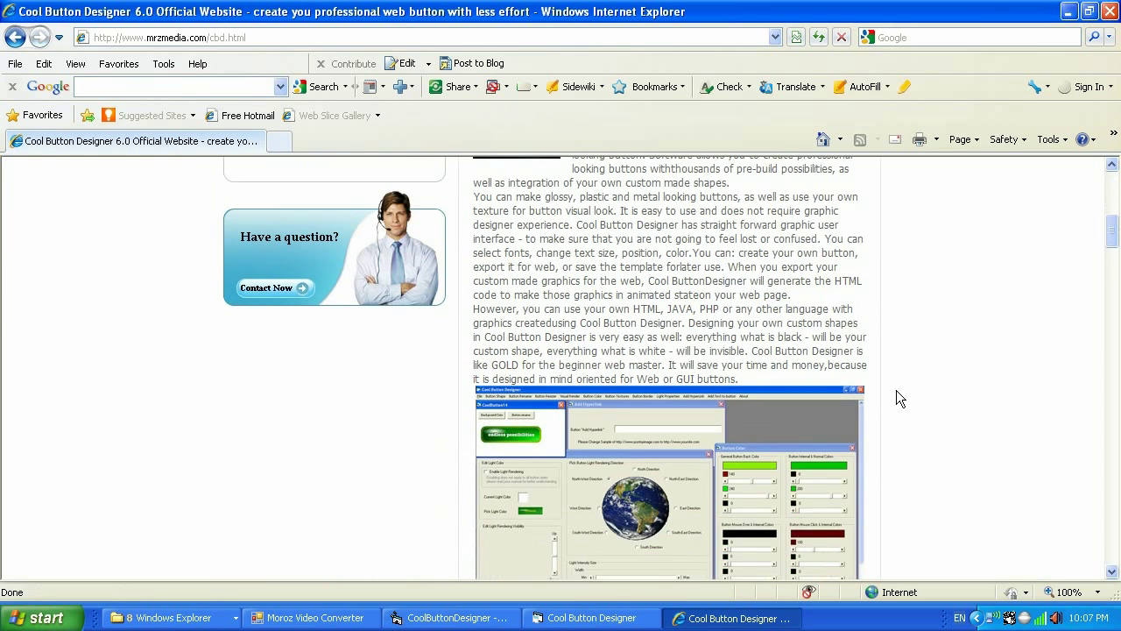
scroll(1038, 394, down, 6)
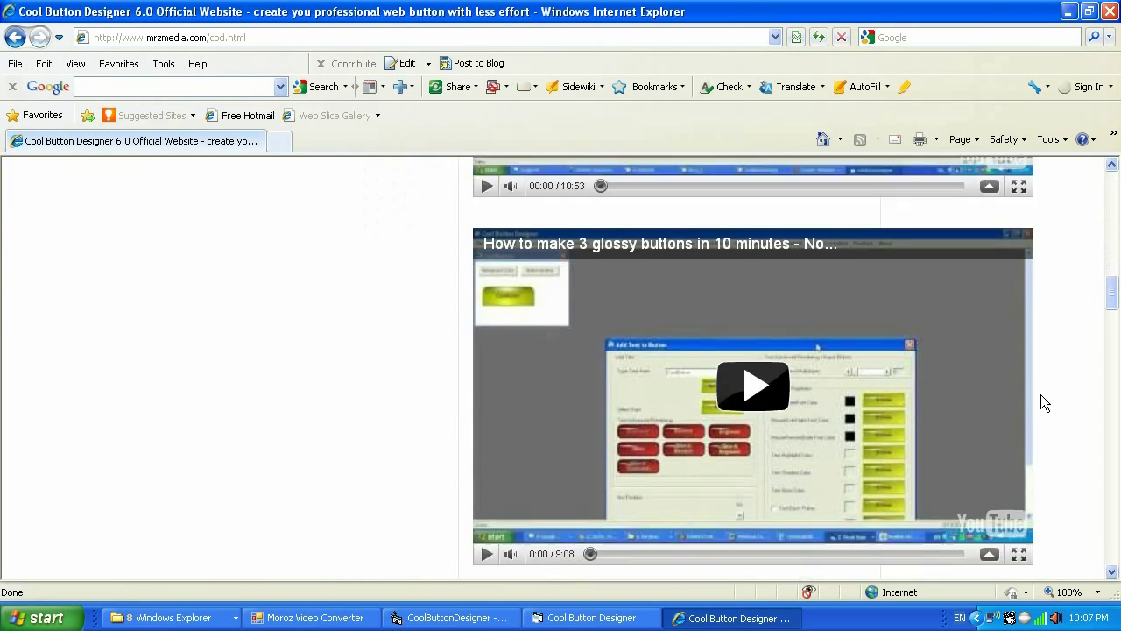
scroll(1049, 397, down, 5)
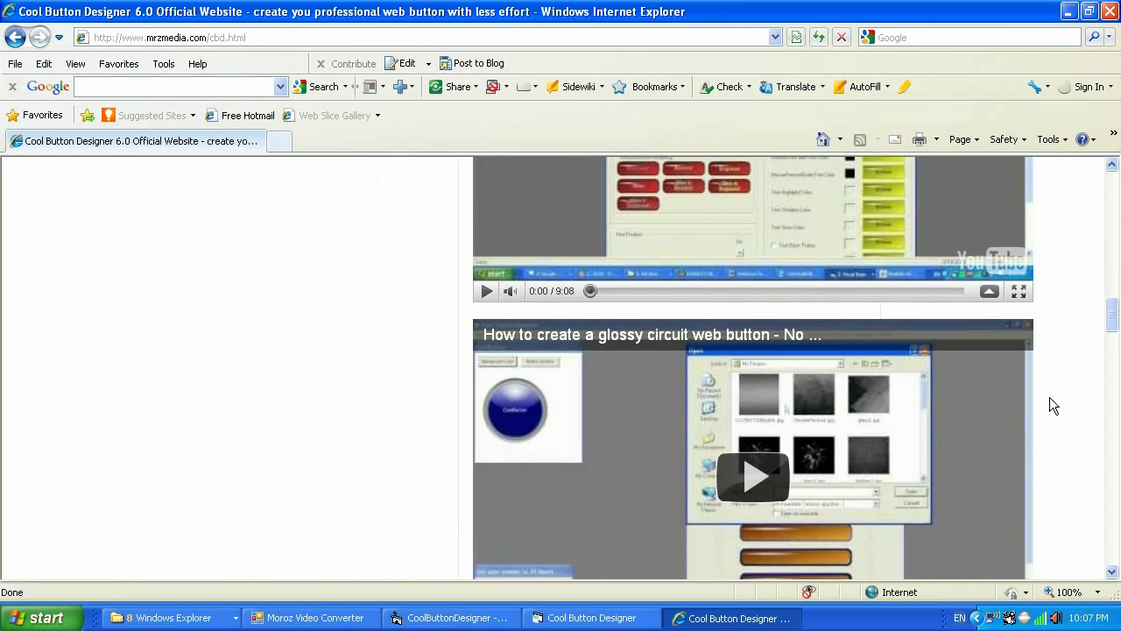
scroll(1050, 397, down, 2)
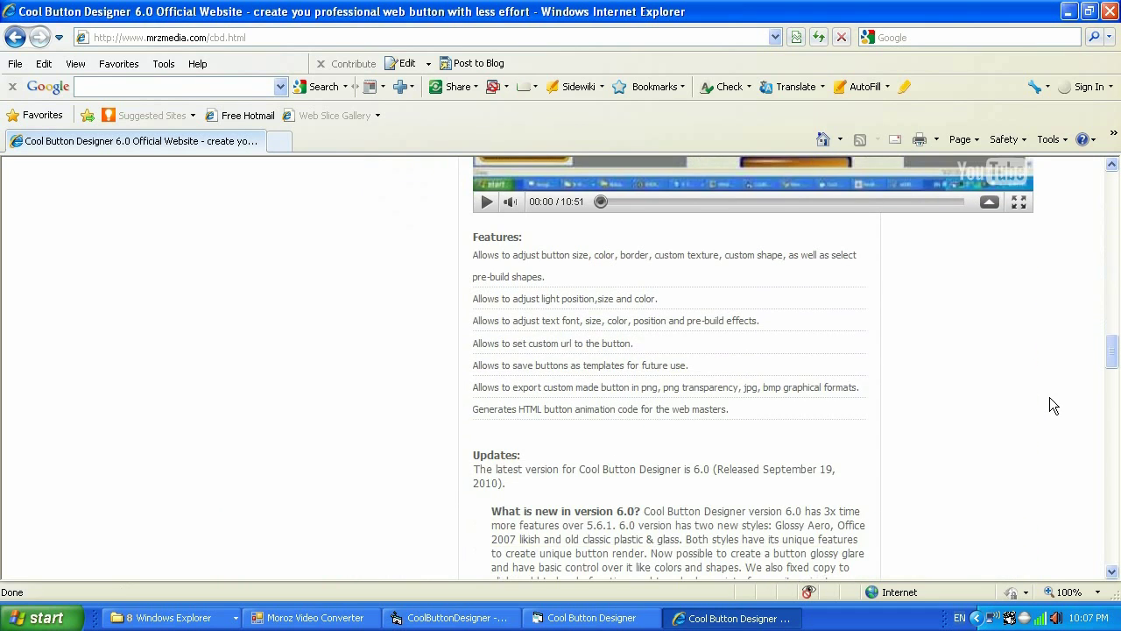
scroll(1049, 397, down, 3)
scroll(1049, 397, down, 2)
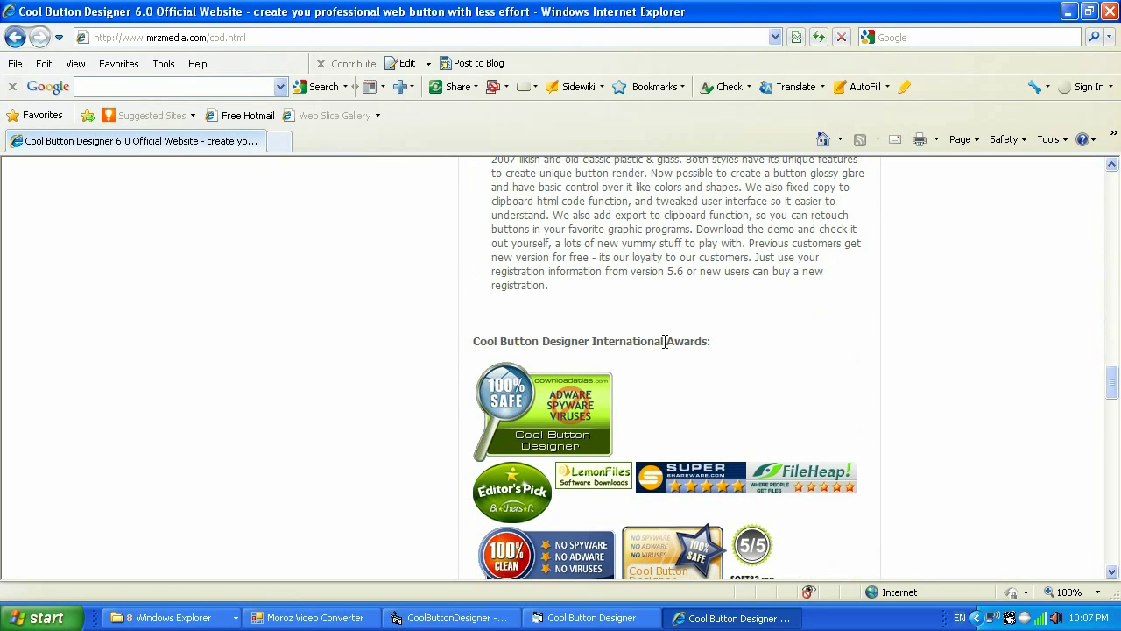
scroll(965, 359, down, 3)
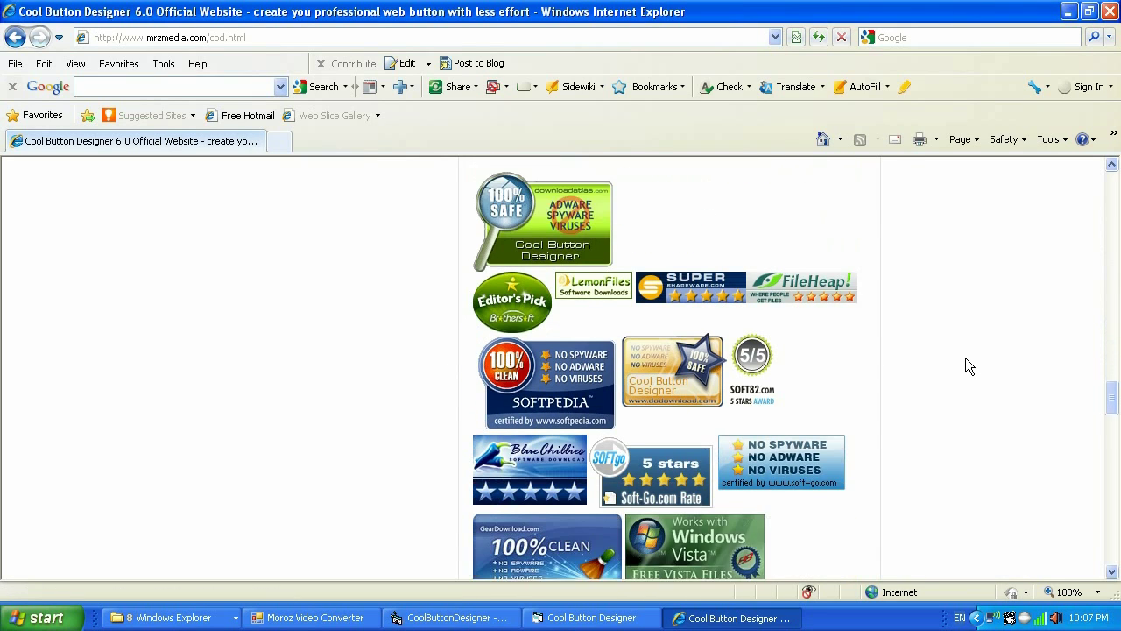
scroll(965, 357, up, 1)
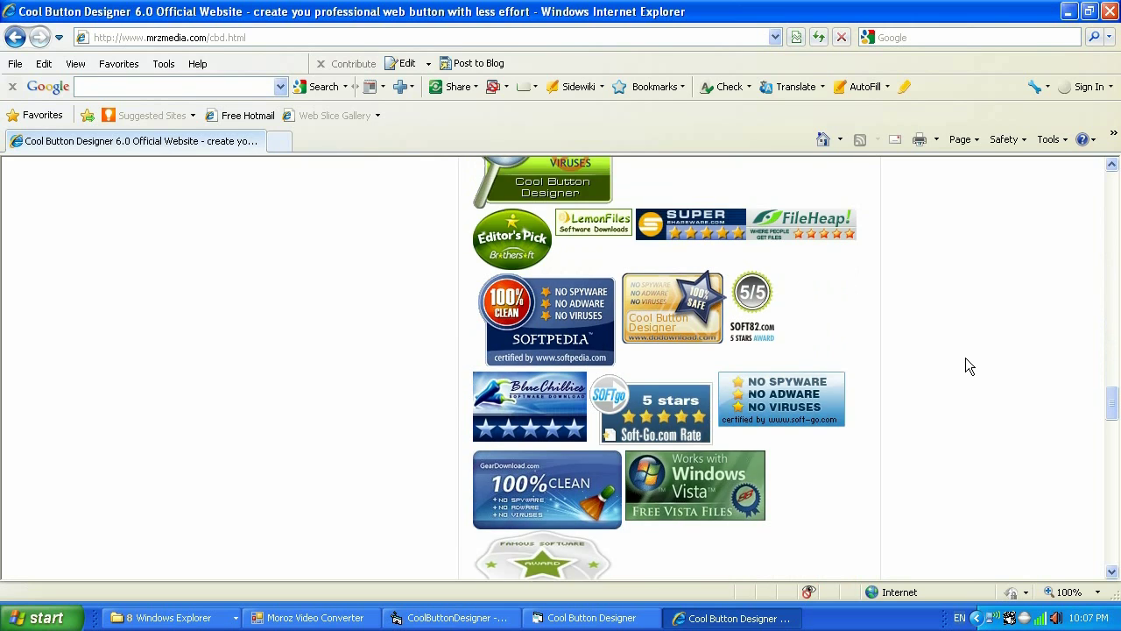
scroll(965, 357, down, 1)
scroll(965, 358, up, 3)
scroll(965, 358, down, 1)
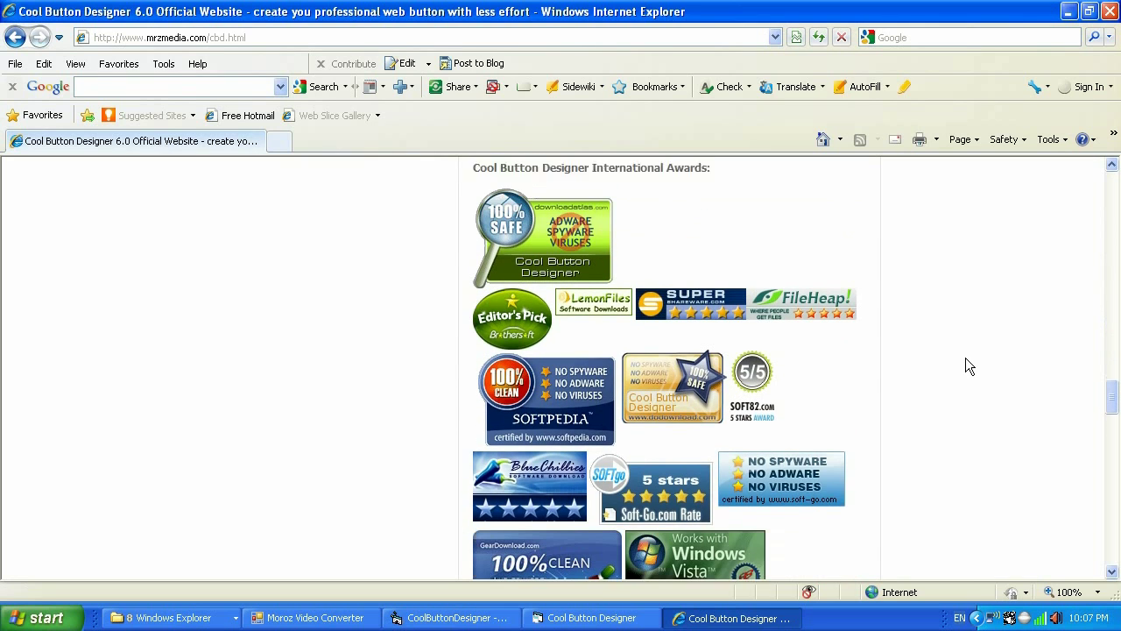
scroll(967, 366, down, 1)
scroll(967, 366, down, 1)
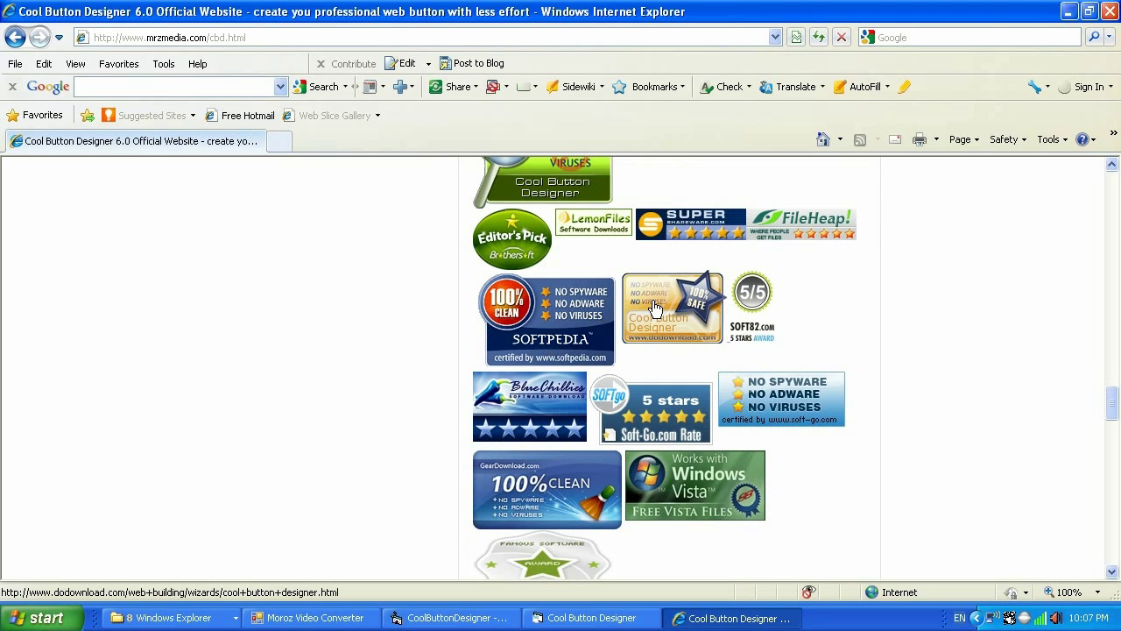
Open the Softpedia 100% Clean certificate, maximize and read it, then close it.
click(565, 322)
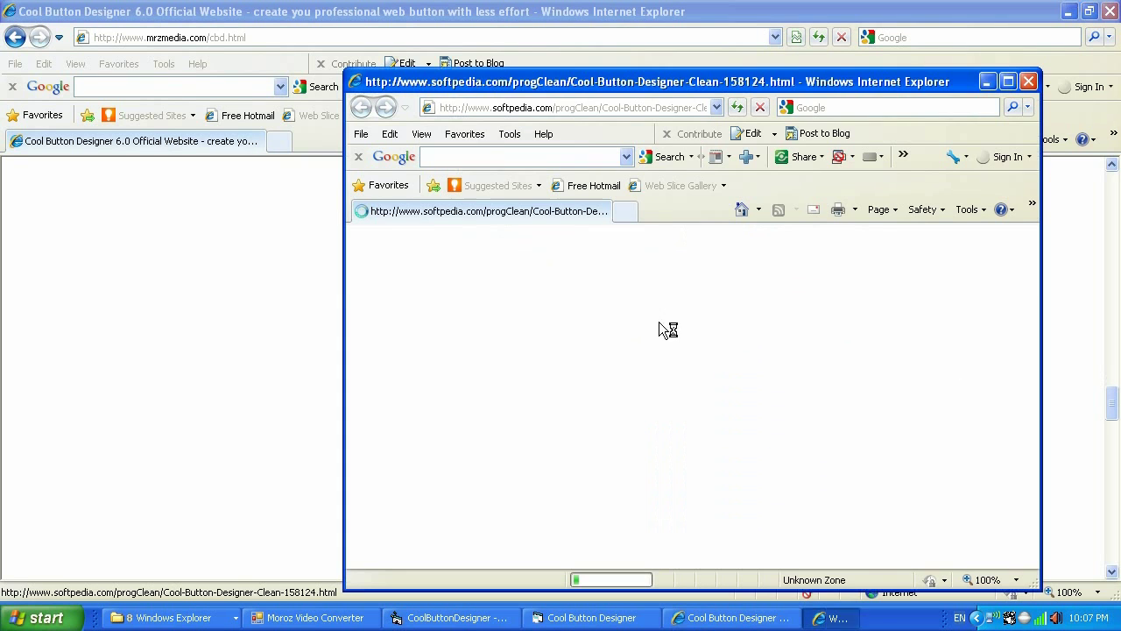
double_click(732, 83)
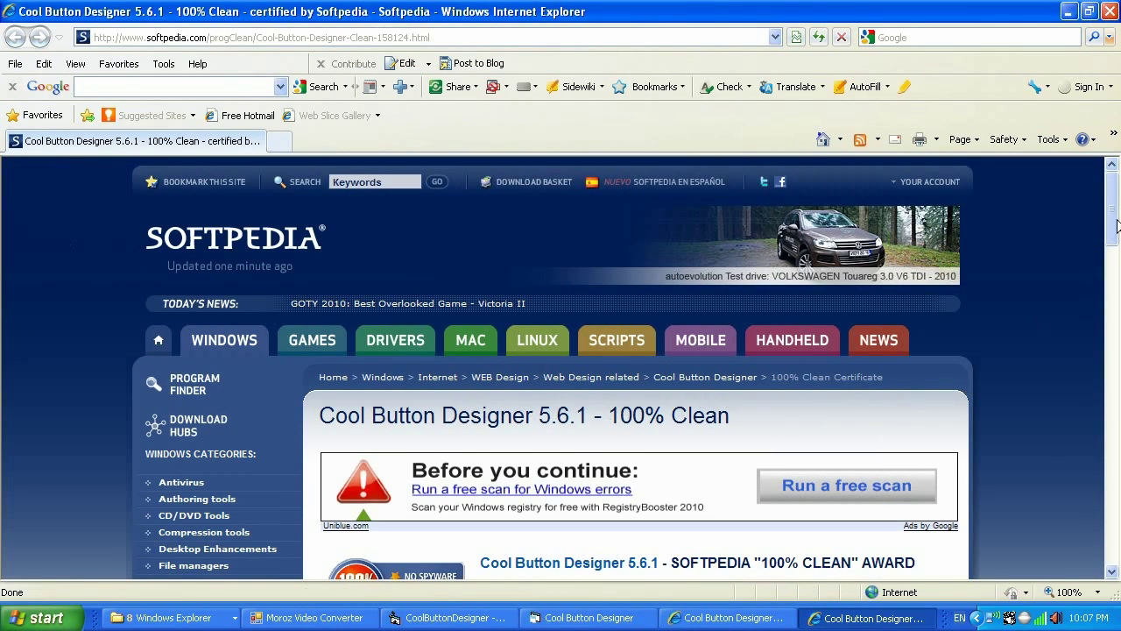
drag(1114, 219, 1114, 256)
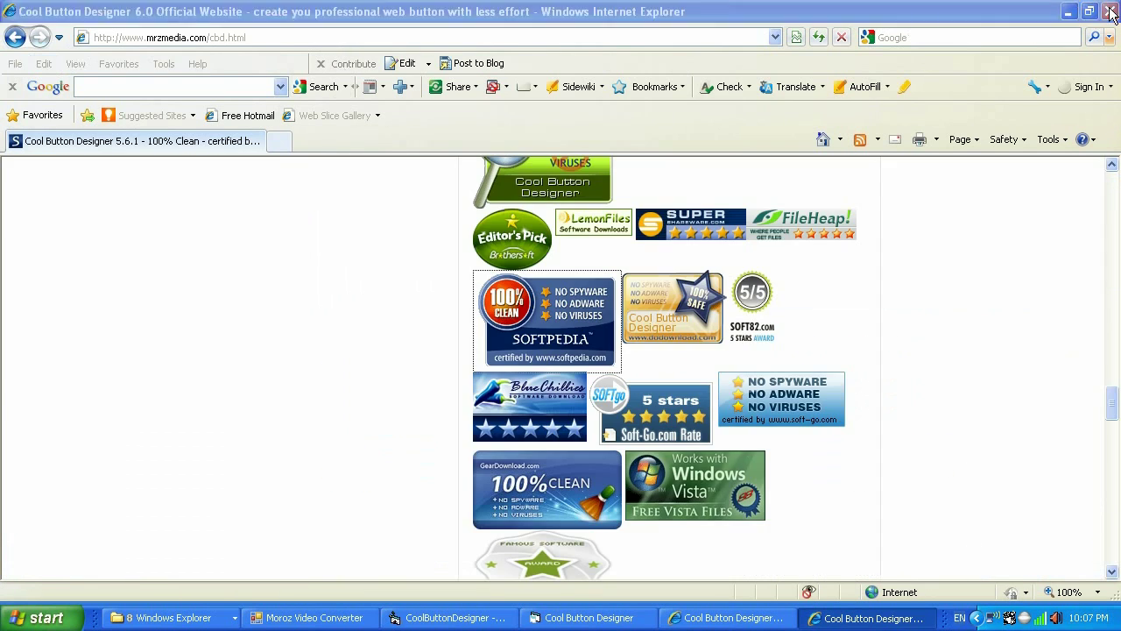
click(1107, 24)
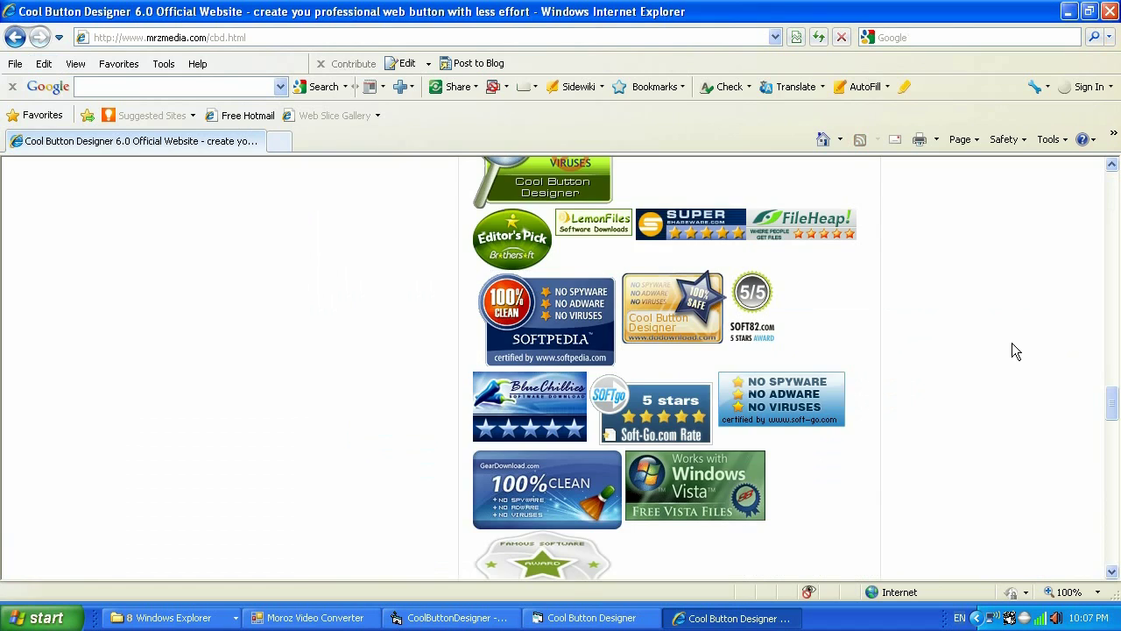
scroll(1011, 342, down, 4)
scroll(1005, 340, down, 1)
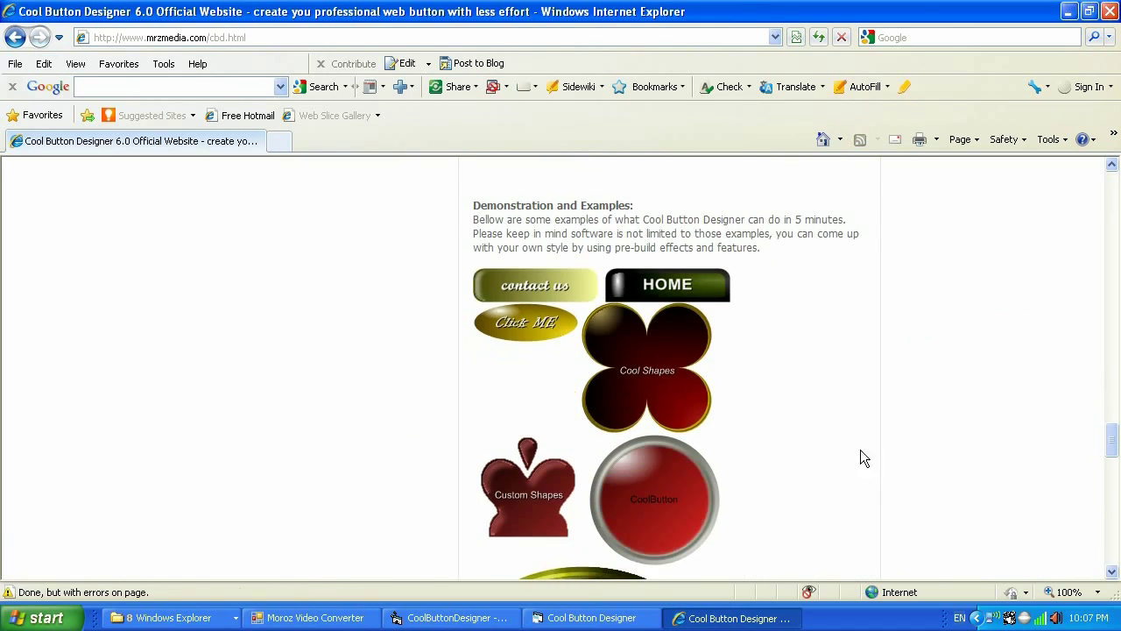
scroll(842, 469, down, 10)
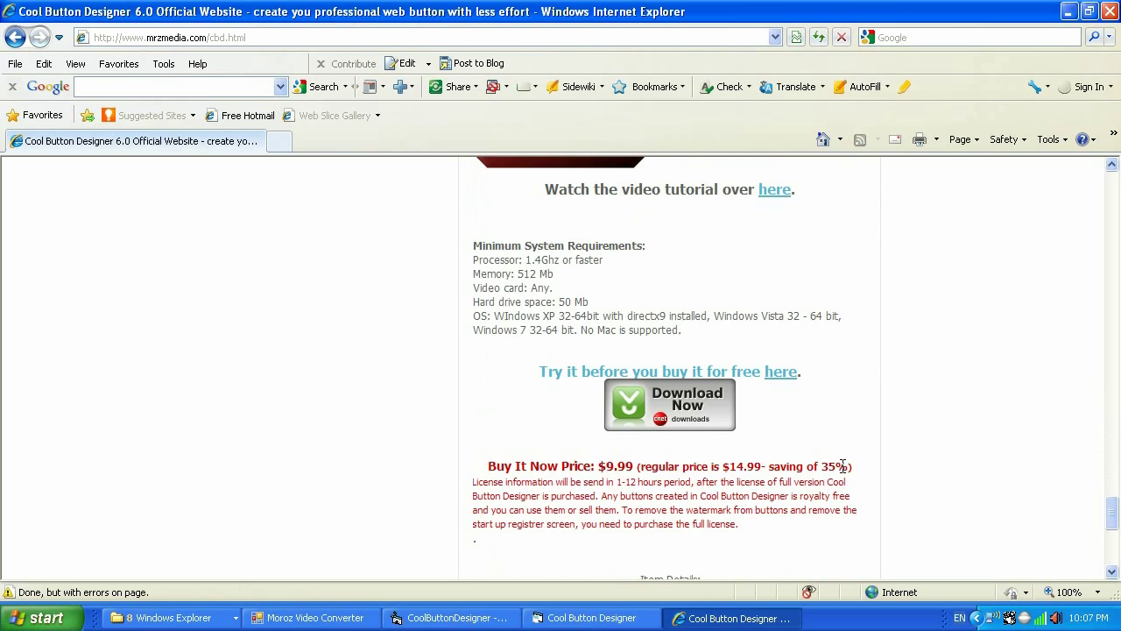
scroll(842, 466, up, 1)
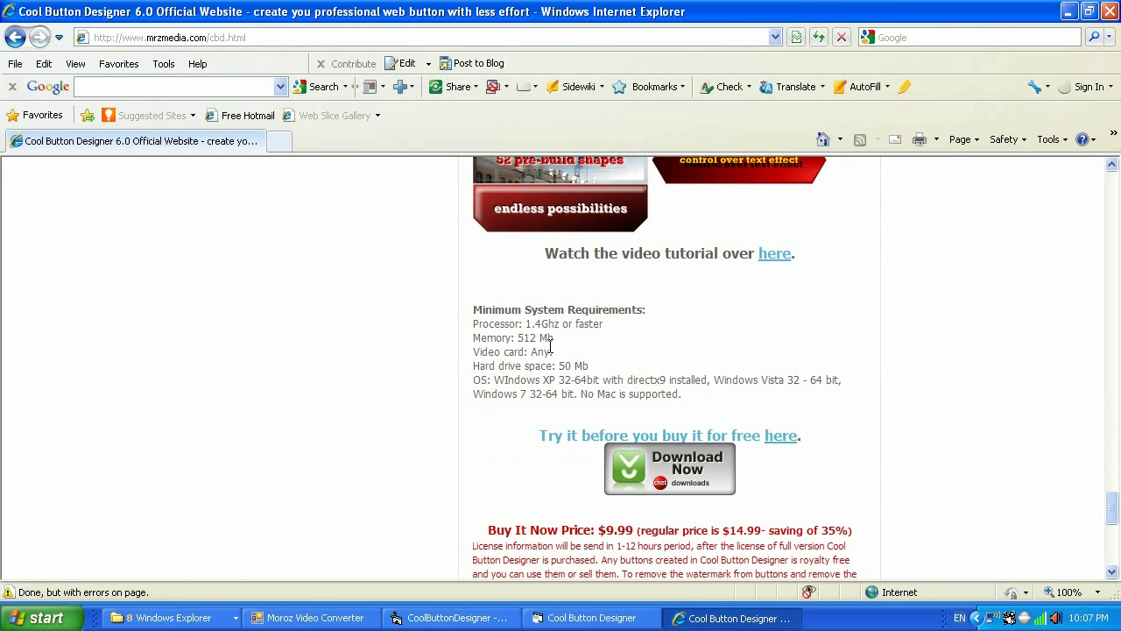